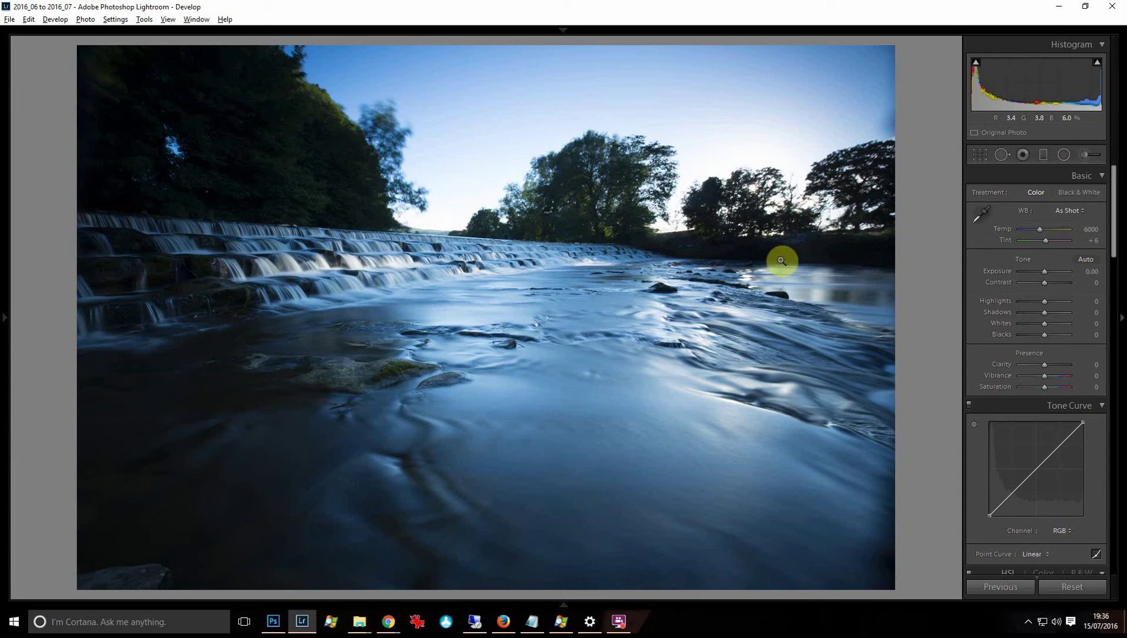
- Sample neutral spots on the waterfall to set a Custom white balance of Temp 31000, Tint +39
right_click(376, 314)
left_click(357, 296)
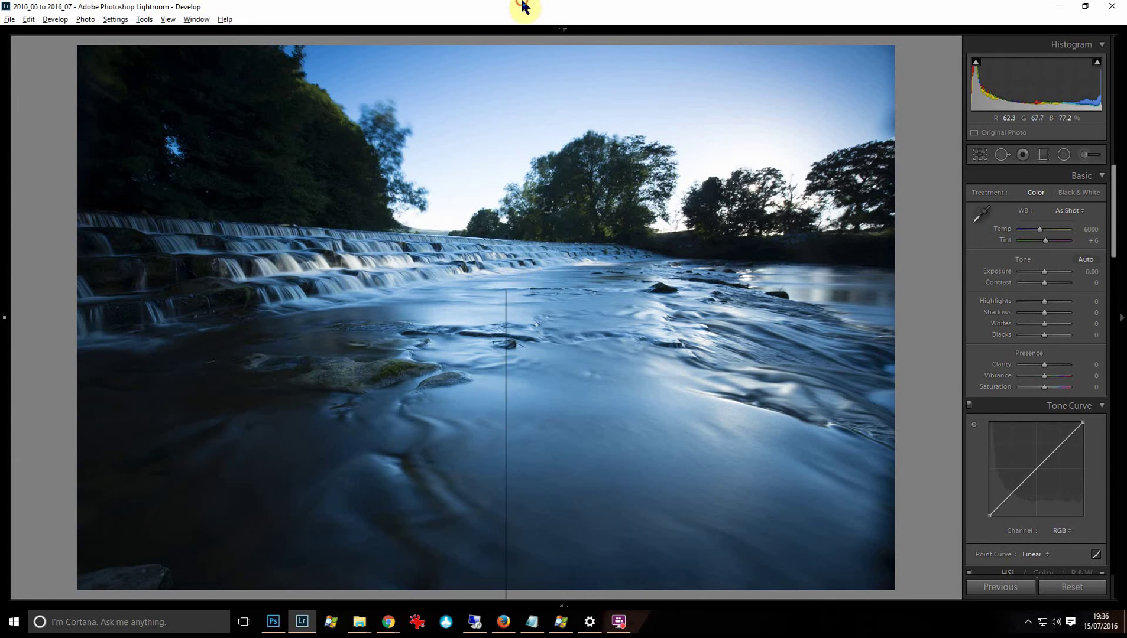
left_click(985, 216)
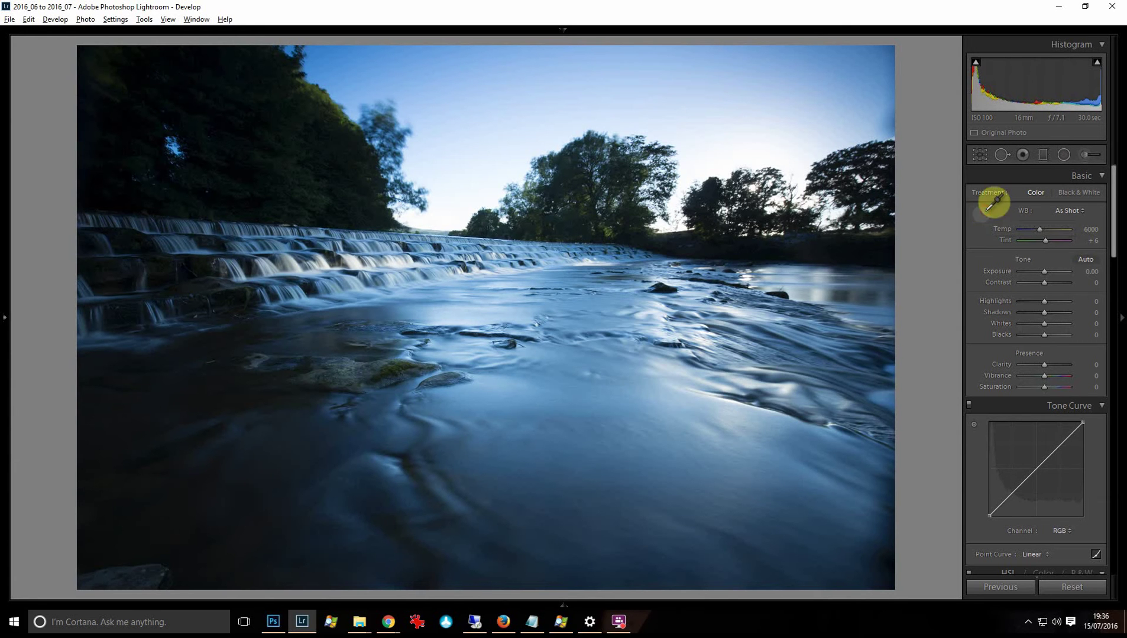
left_click(307, 303)
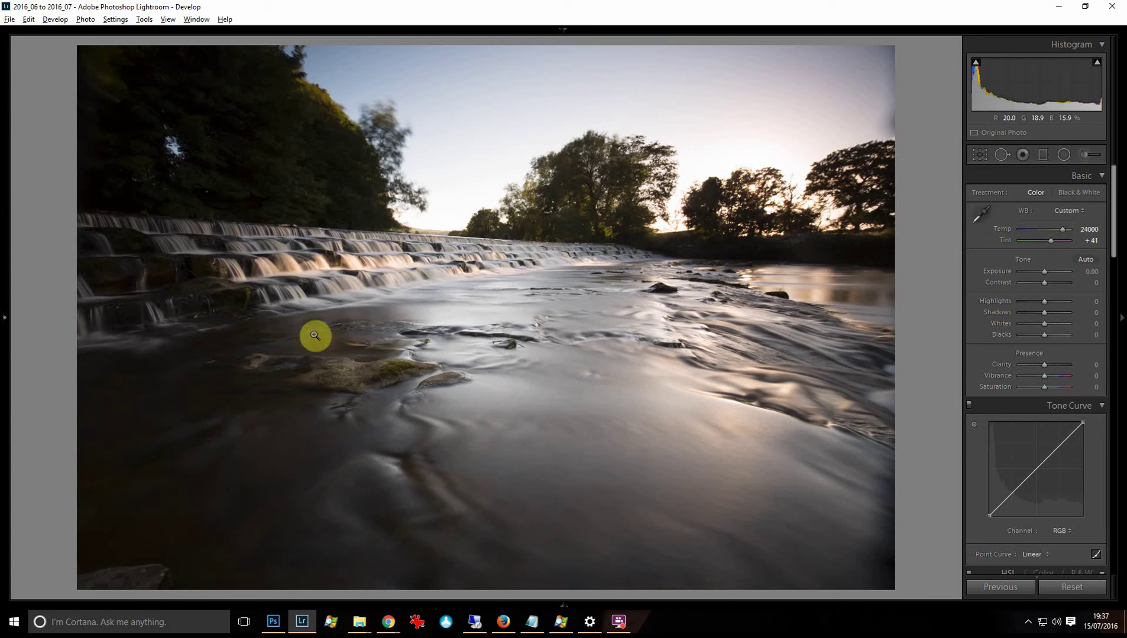
key("w")
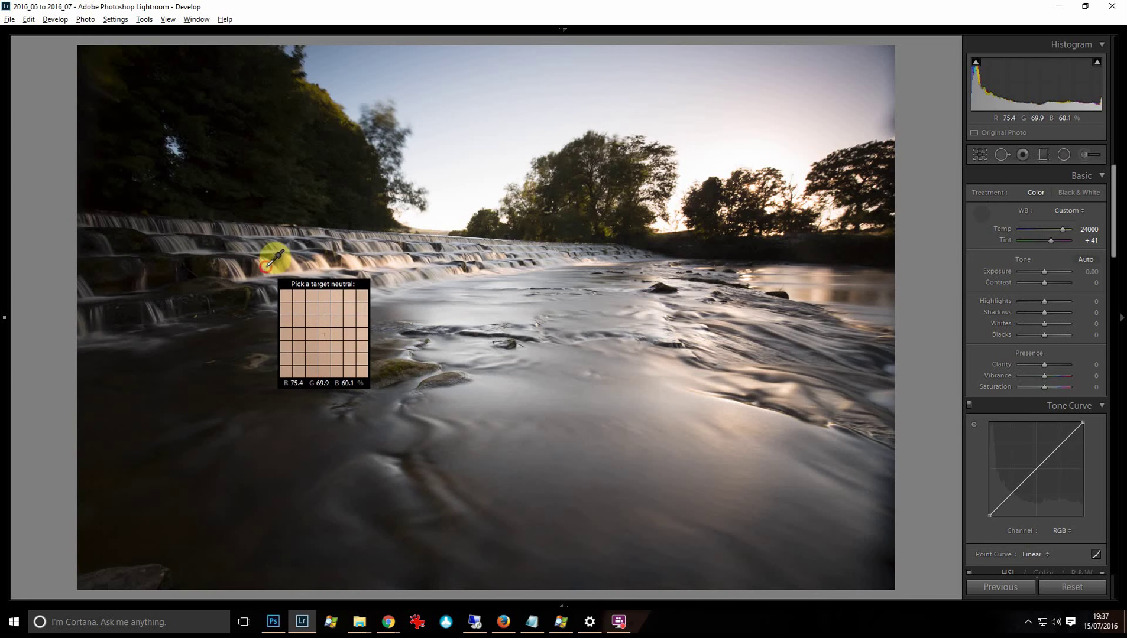
left_click(267, 269)
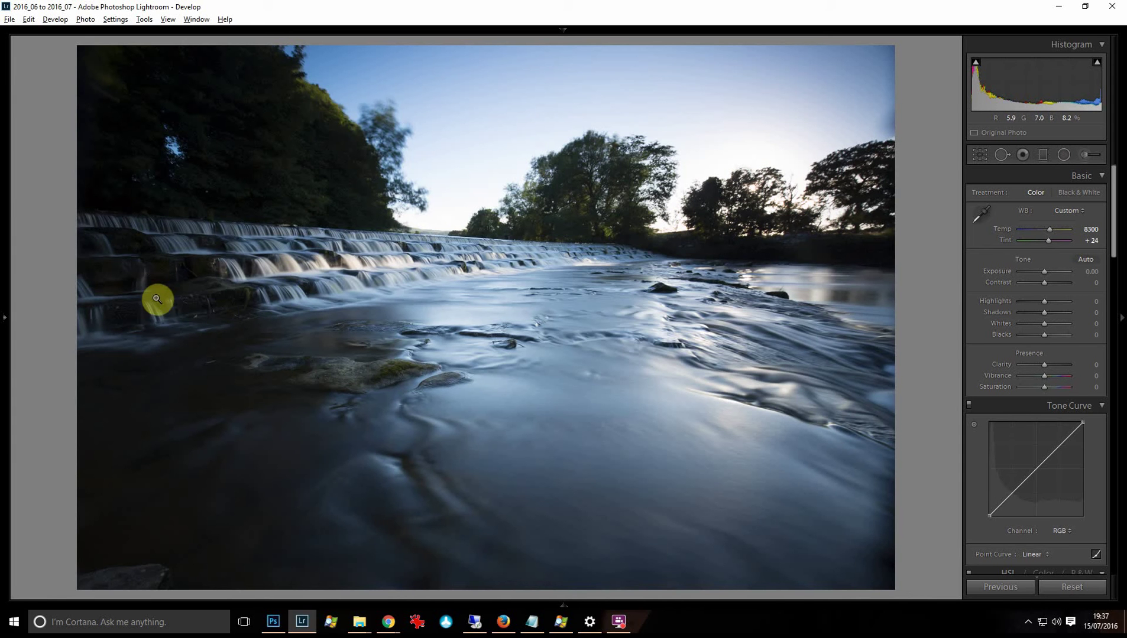
left_click(201, 251)
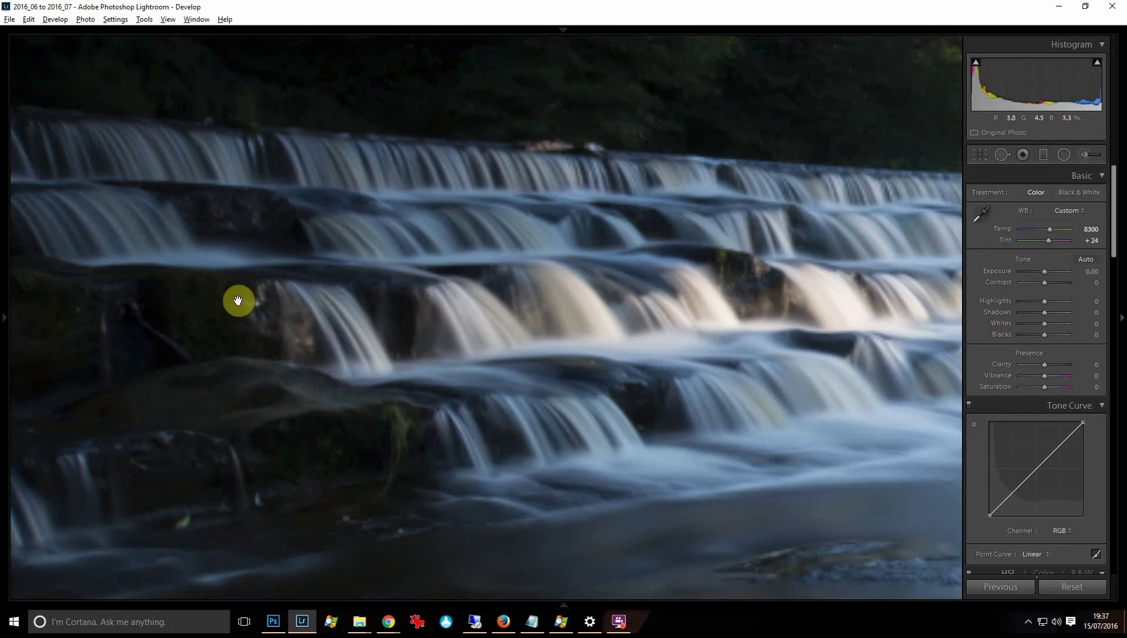
key("w")
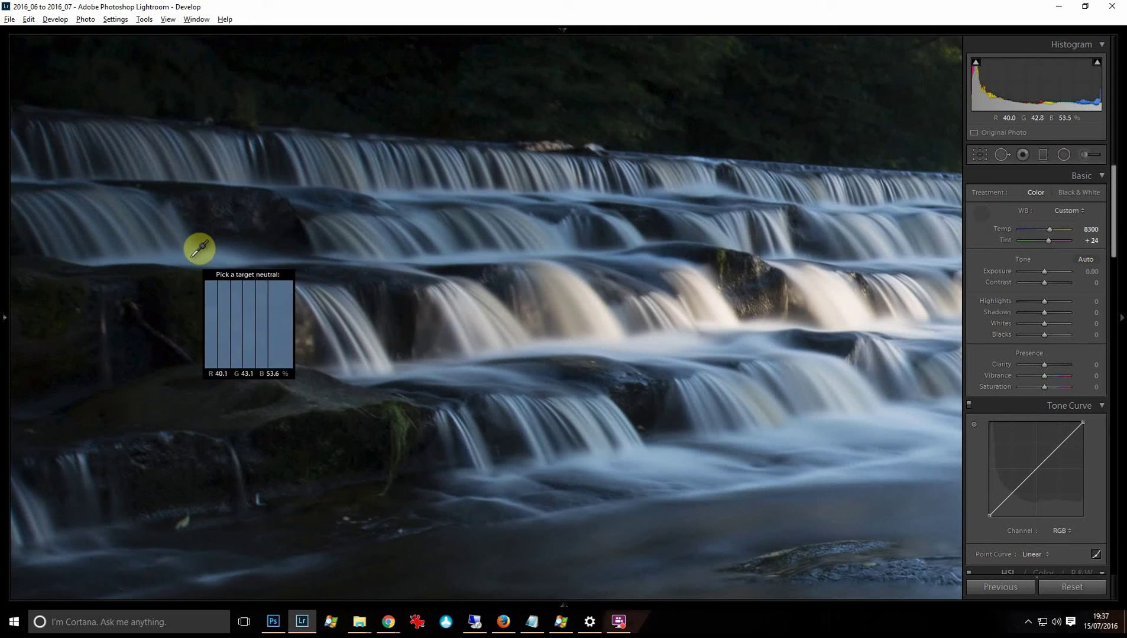
left_click(190, 256)
left_click(249, 255)
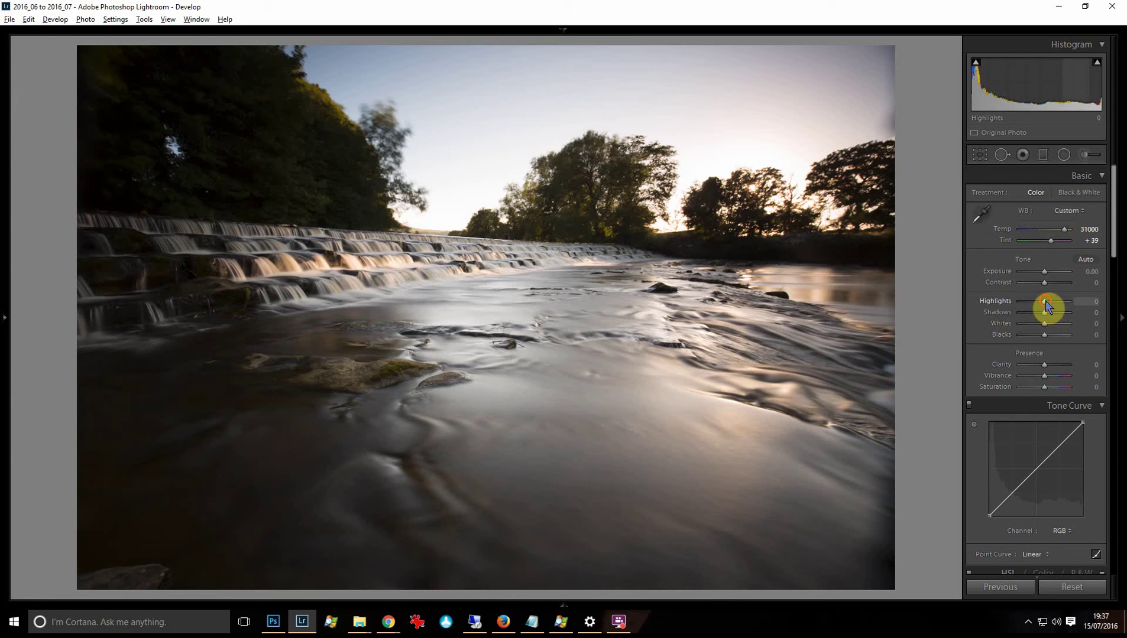
- In the Basic panel, drop Highlights to -69, raise Shadows to +71 and Whites to +26
left_click_drag(1045, 303, 1029, 307)
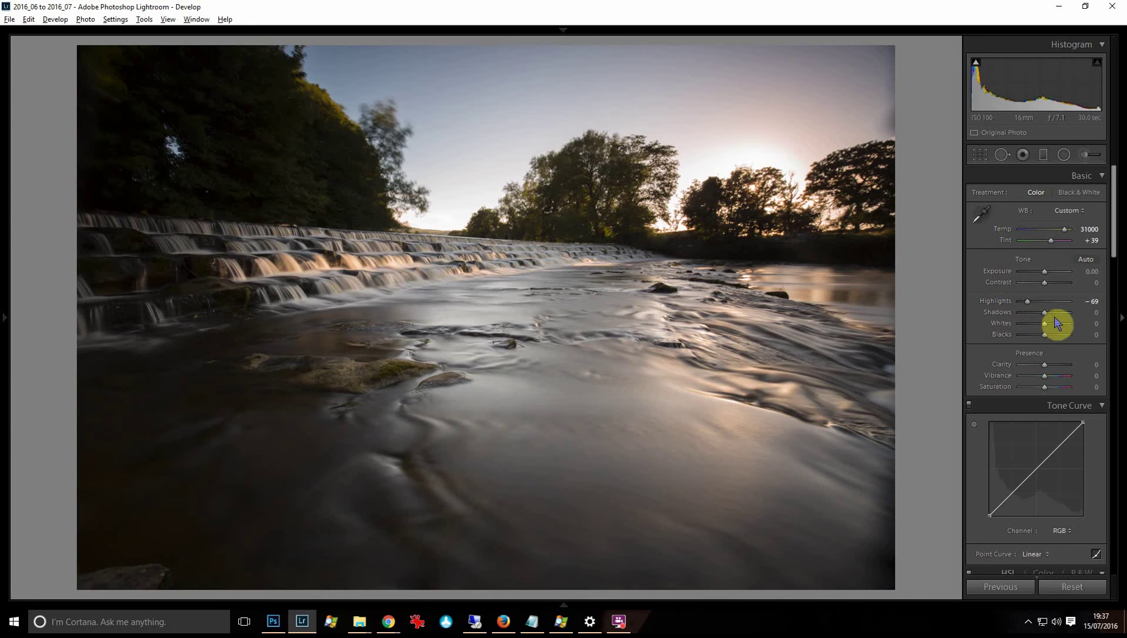
left_click_drag(1045, 311, 1061, 317)
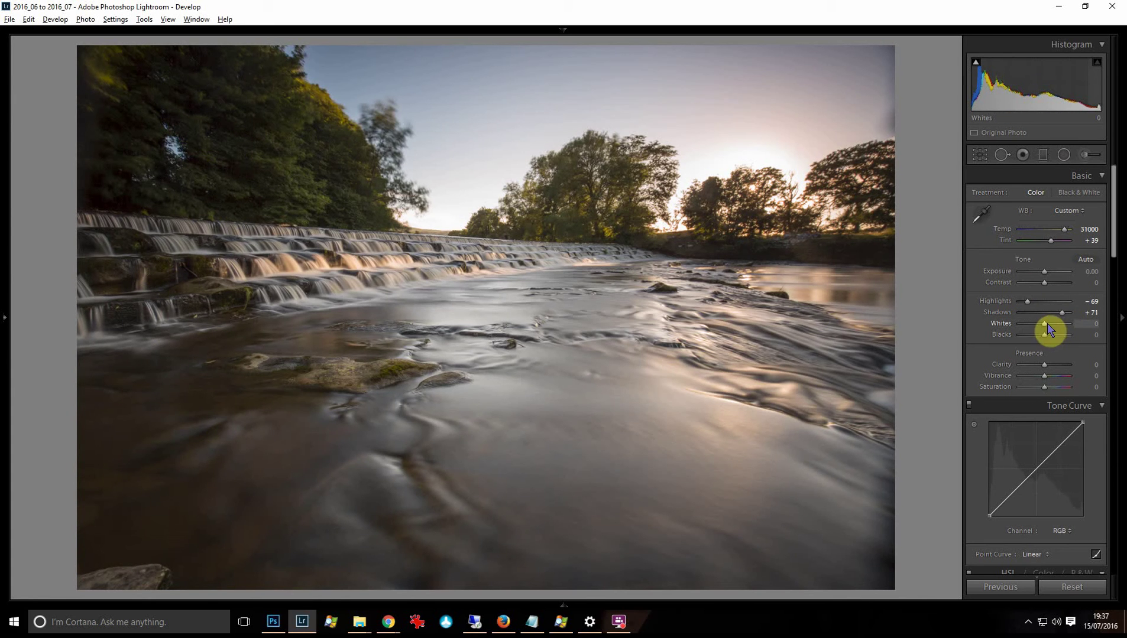
left_click_drag(1044, 324, 1053, 325)
- Raise Contrast to +55, Clarity to +38 and Vibrance to +33 in the Basic panel
mouse_move(1045, 283)
left_mouse_down()
mouse_move(1079, 287)
mouse_move(1048, 285)
mouse_move(1058, 292)
left_mouse_up()
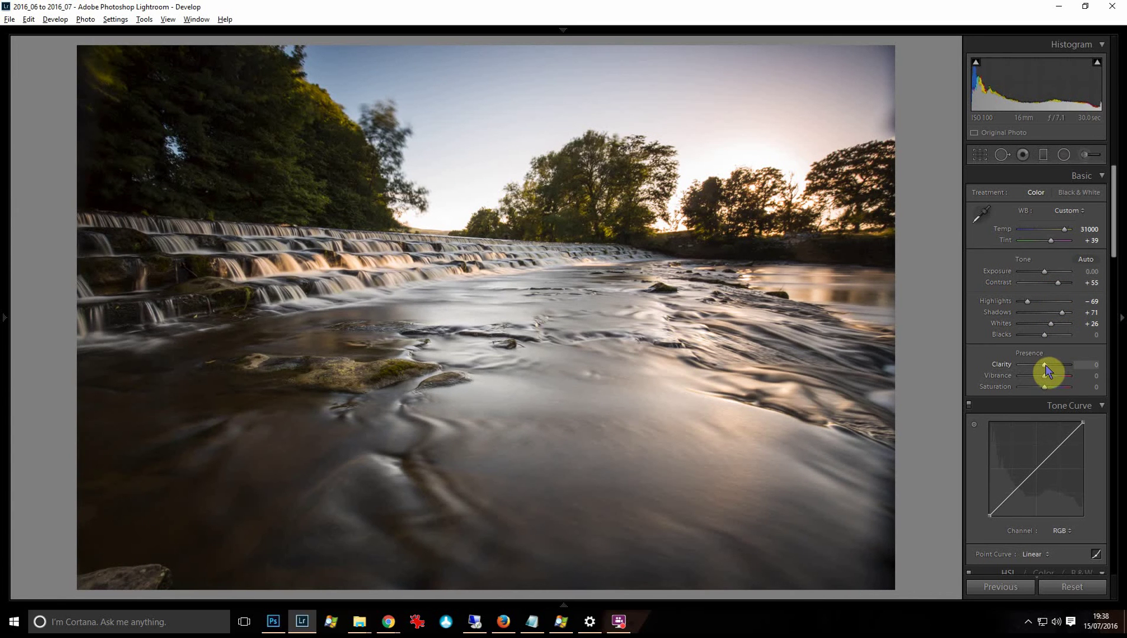
left_click_drag(1045, 371, 1057, 373)
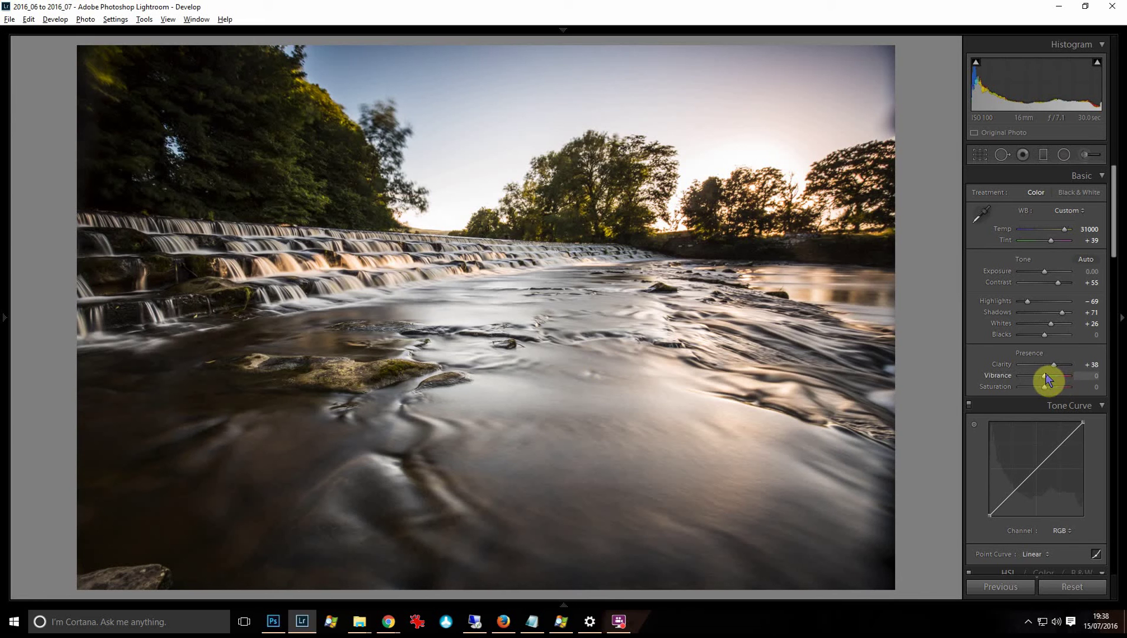
left_click_drag(1046, 376, 1055, 375)
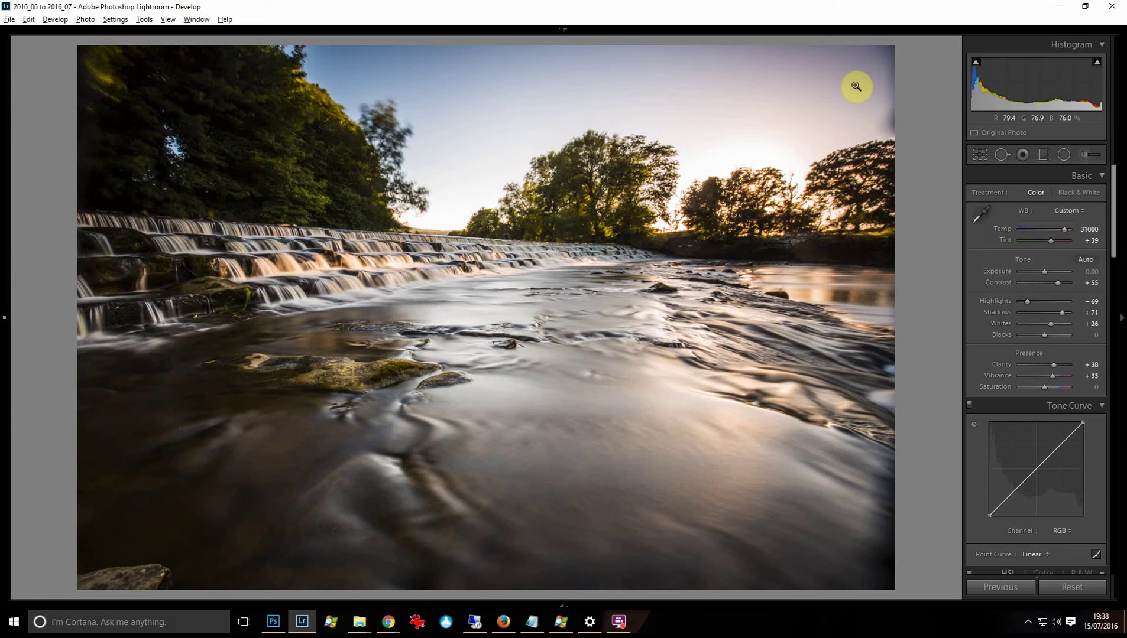
- Crop the weir photo by pulling in the bottom-left and top-right corners, then apply it
left_click(988, 154)
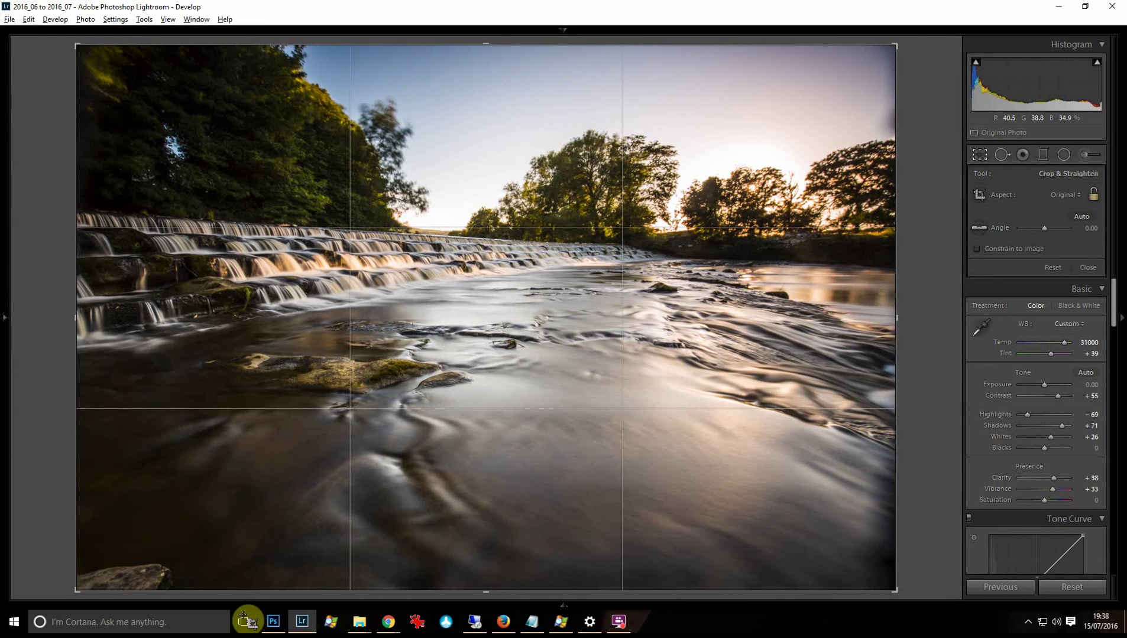
key("shift")
left_click_drag(78, 587, 100, 564)
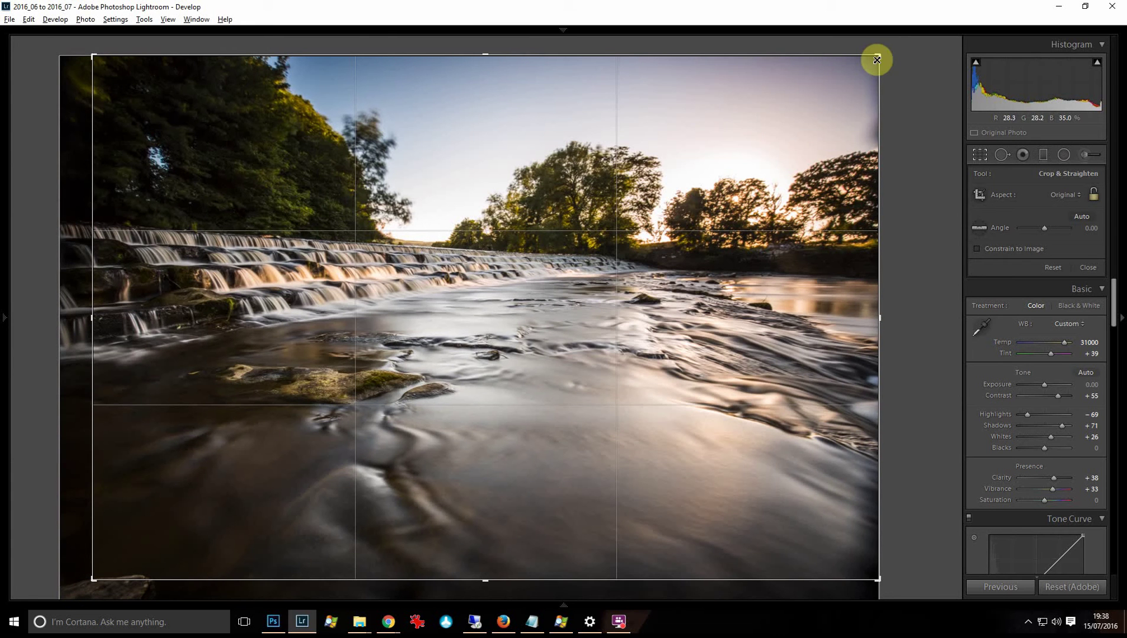
left_click_drag(876, 56, 875, 62)
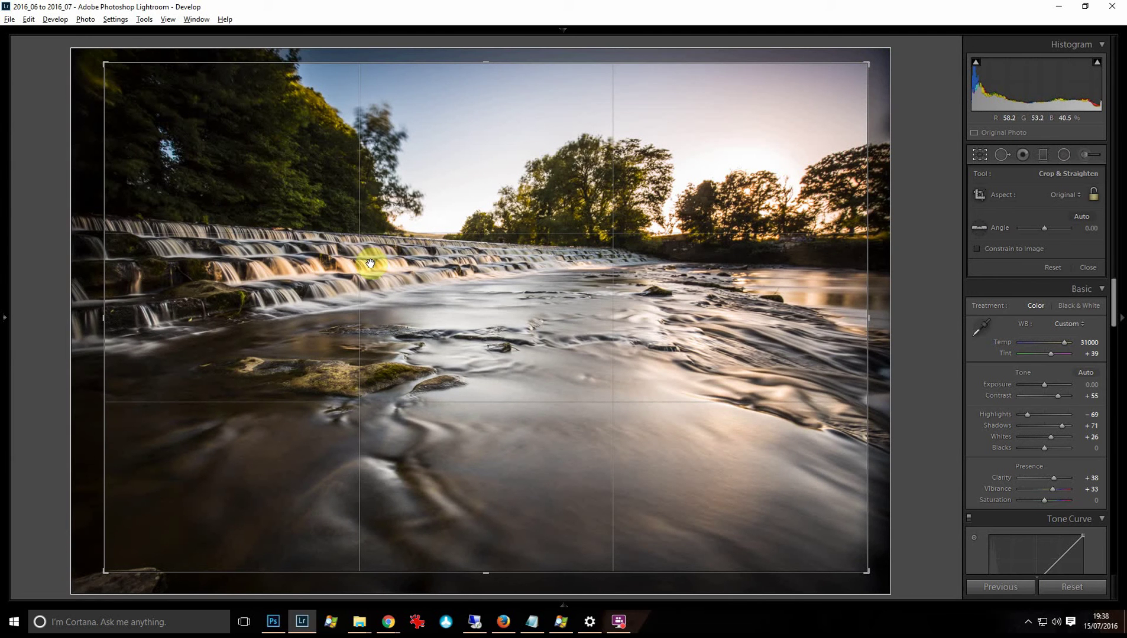
key("Return")
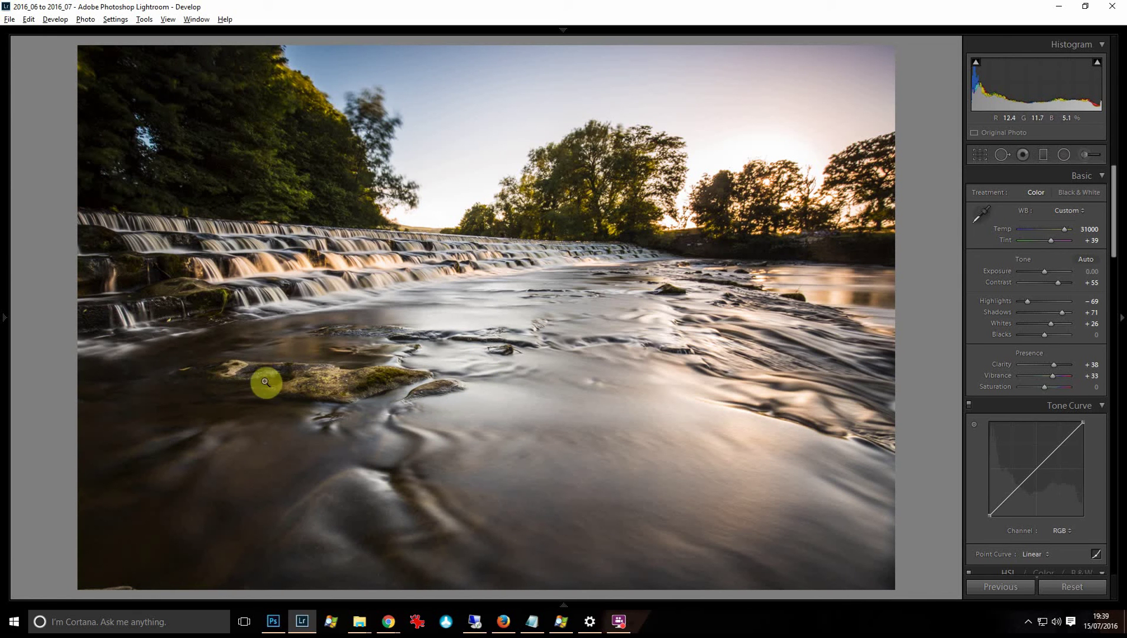
- Draw a radial filter ellipse over the foreground rock and water
left_click(1063, 155)
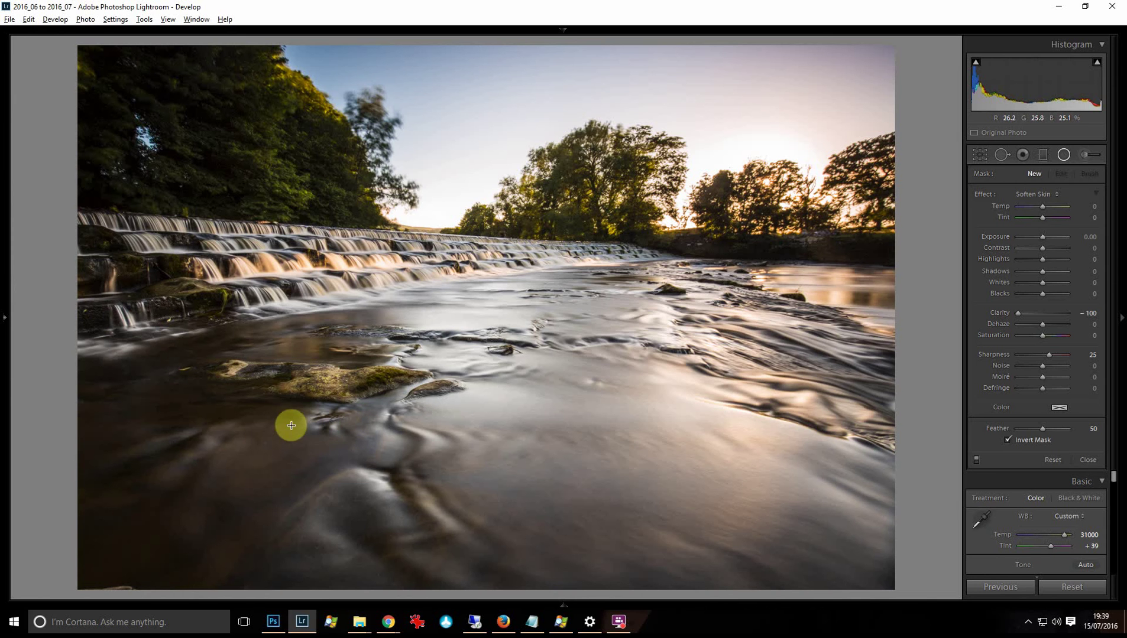
left_click_drag(298, 431, 542, 281)
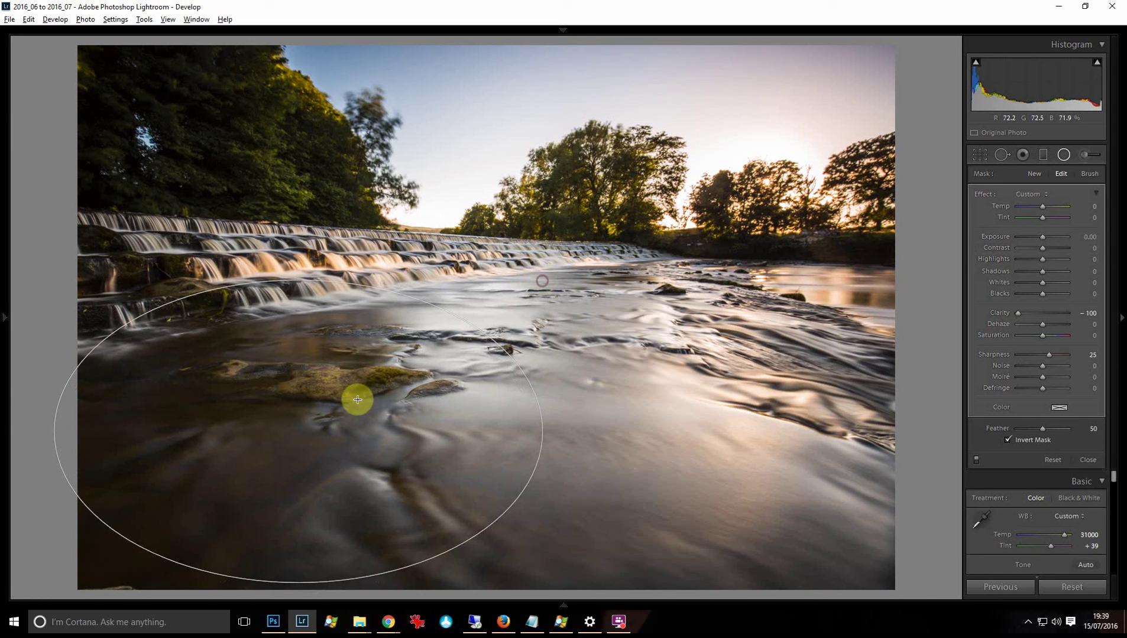
left_click_drag(299, 435, 312, 437)
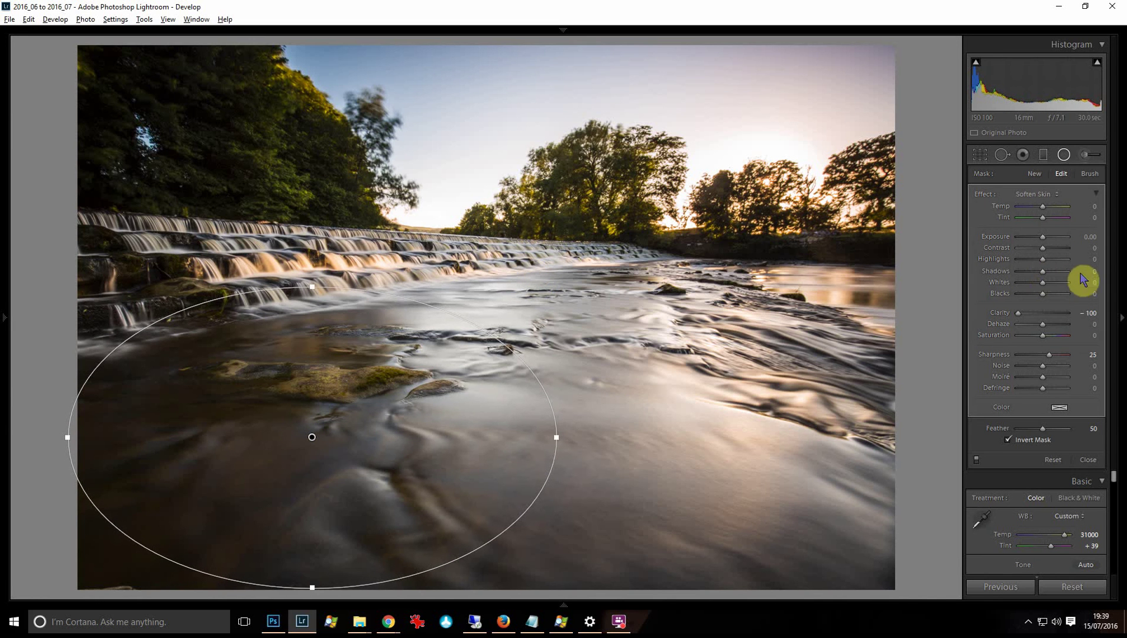
- Give the foreground filter Highlights 43, Clarity 14, Dehaze 7, Saturation 48 and Sharpness 55
left_click(1044, 194)
left_click(1025, 263)
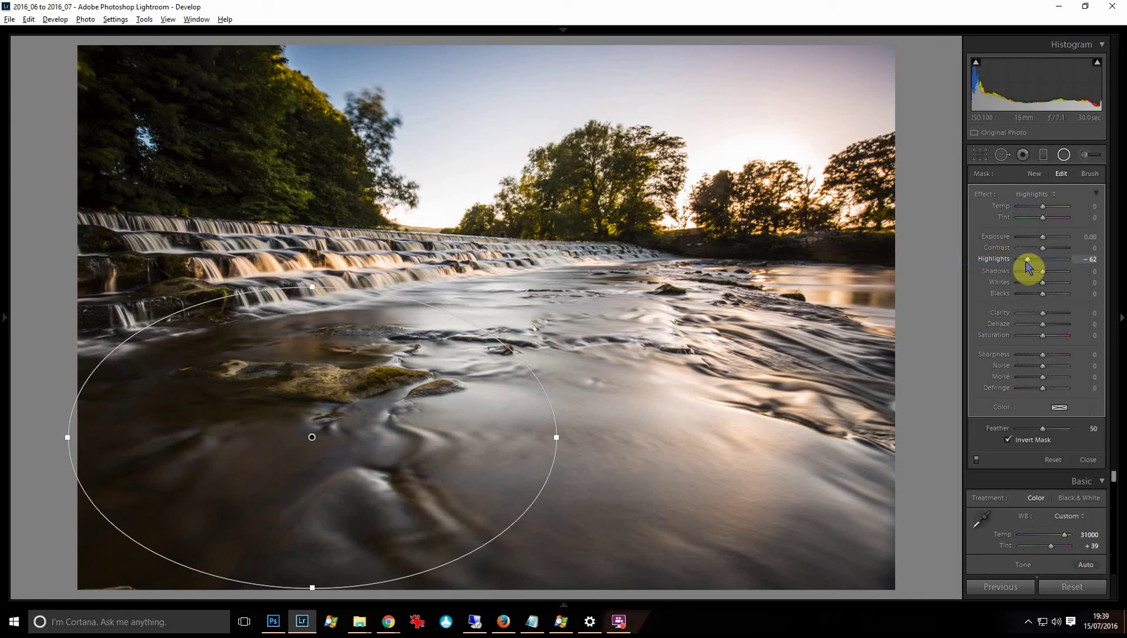
left_click(1052, 261)
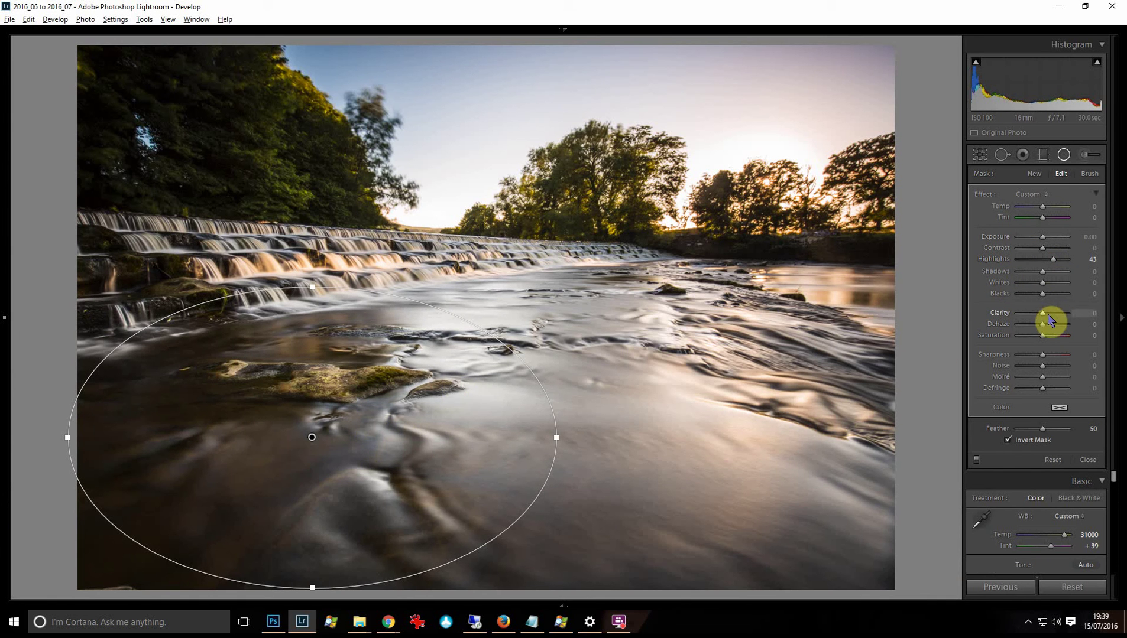
left_click_drag(1045, 314, 1052, 331)
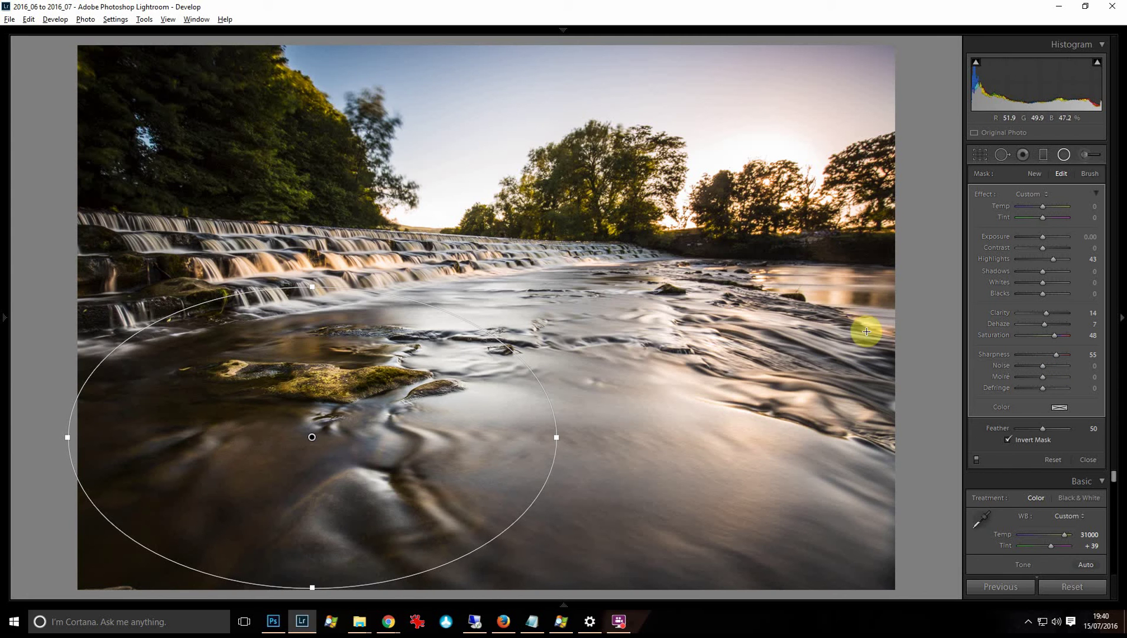
- Add a second radial filter over the right-hand river with Highlights -62, Clarity 38 and Shadows 36
left_click_drag(830, 327, 982, 198)
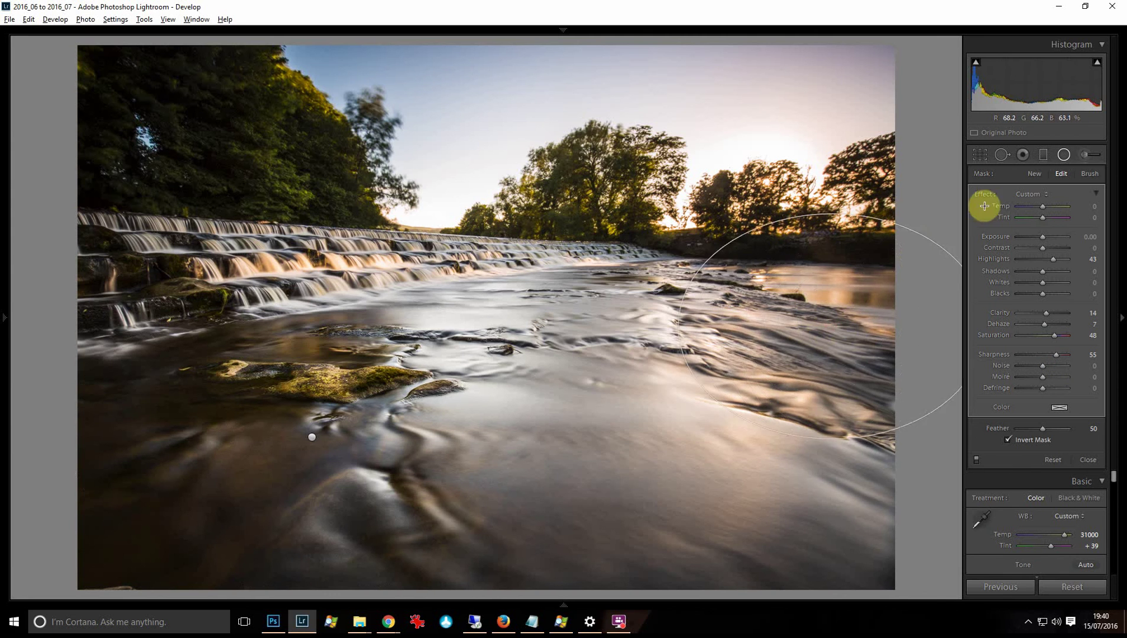
left_click(1050, 315)
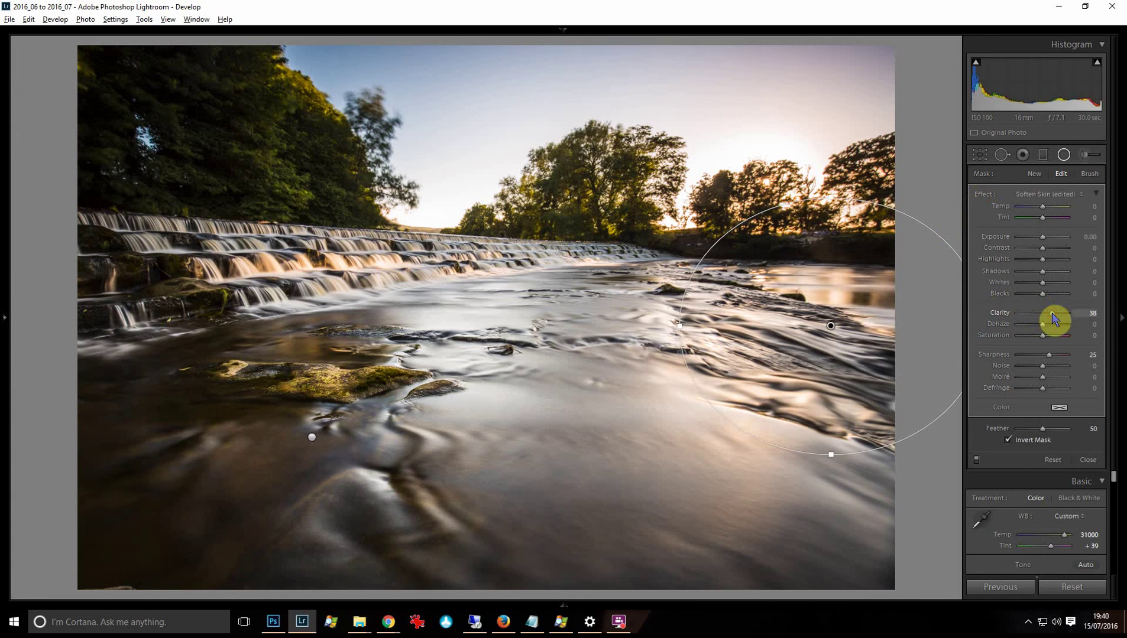
left_click(1025, 260)
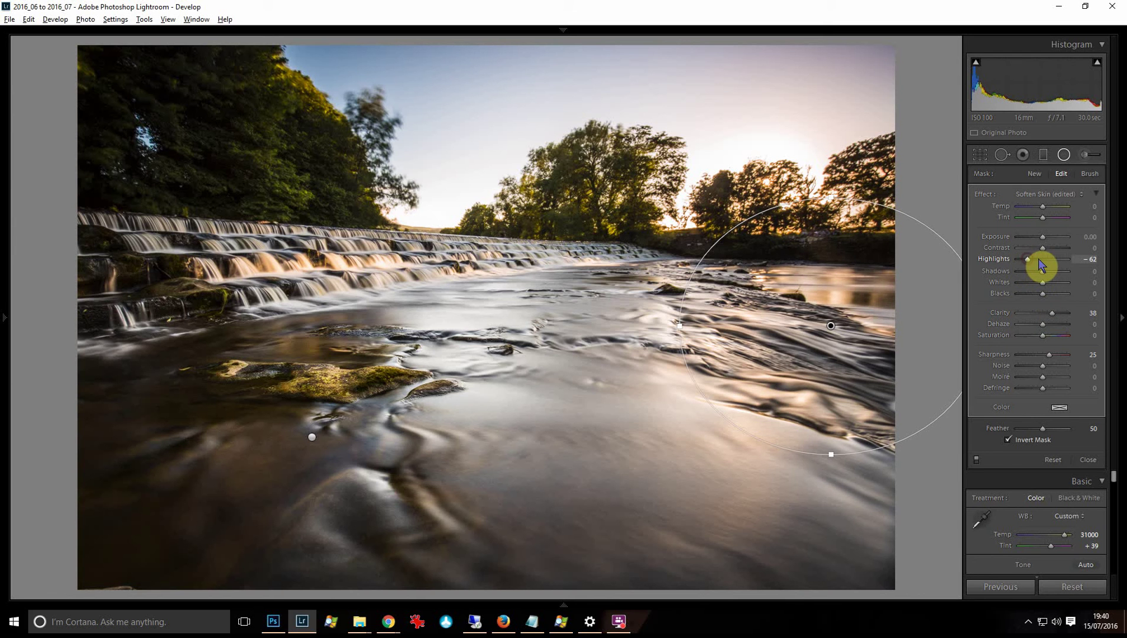
left_click_drag(1041, 272, 1047, 273)
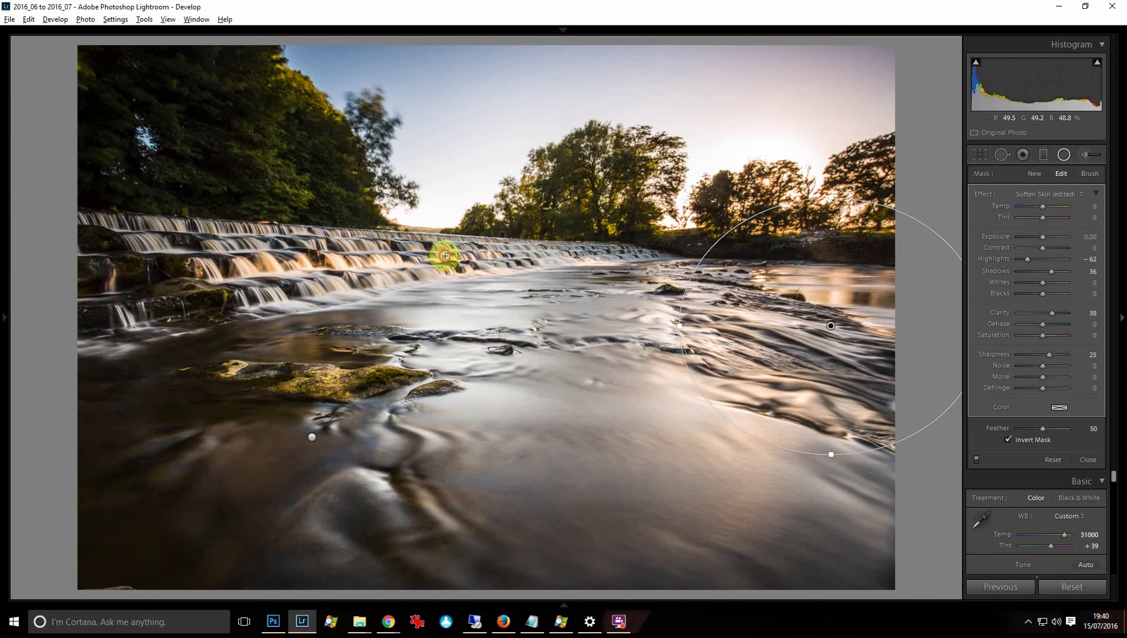
- Draw a radial filter over the weir, shift it left and tilt it along the weir
left_click_drag(445, 256, 763, 217)
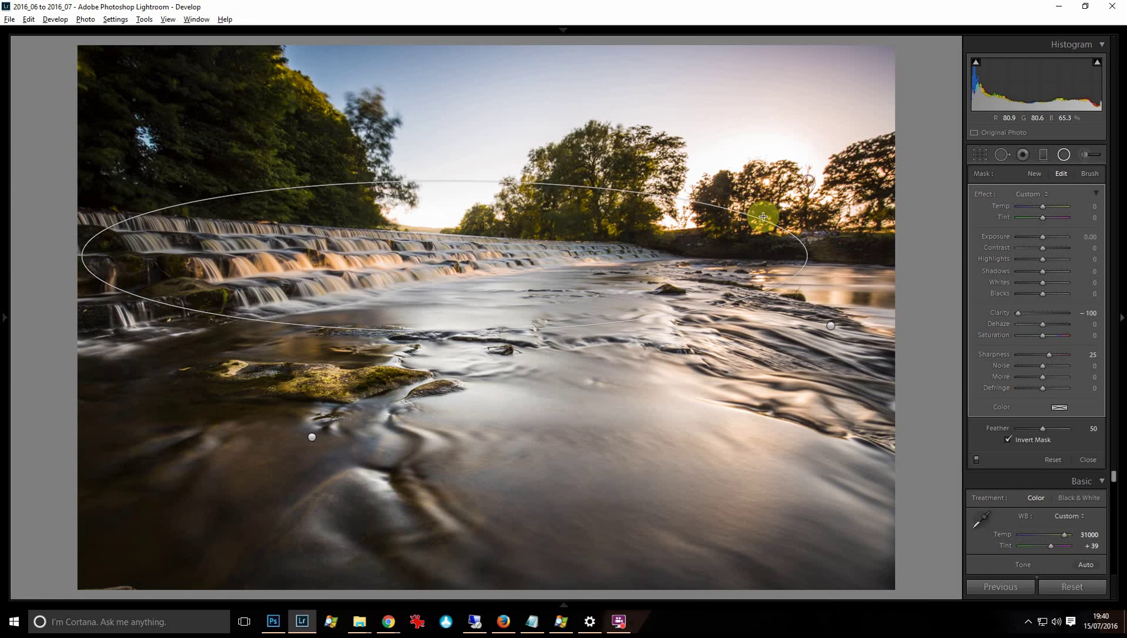
left_click_drag(445, 259, 371, 254)
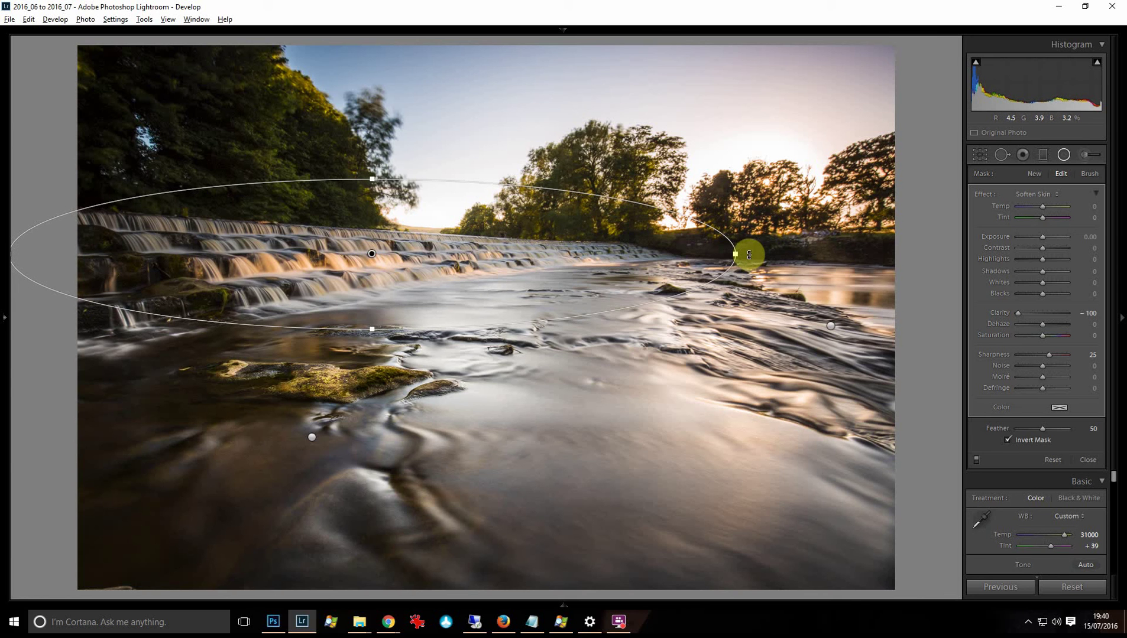
left_click_drag(749, 255, 742, 227)
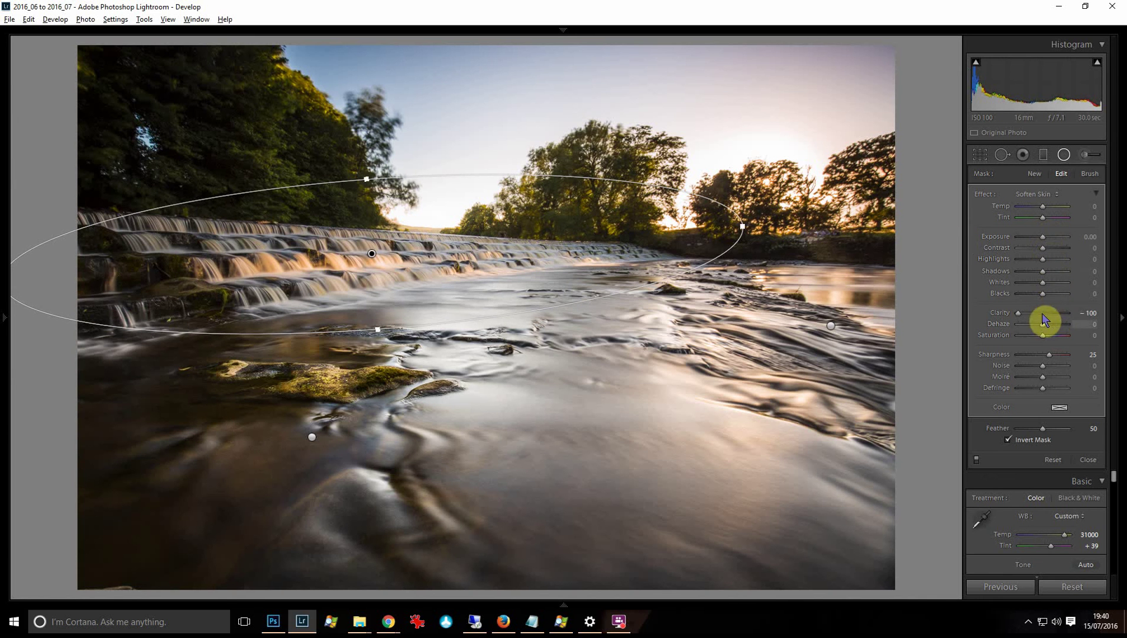
- Set the weir filter to Clarity 43 and Shadows 48, checking clipping and the overlay-free view
left_click_drag(1048, 317, 1051, 319)
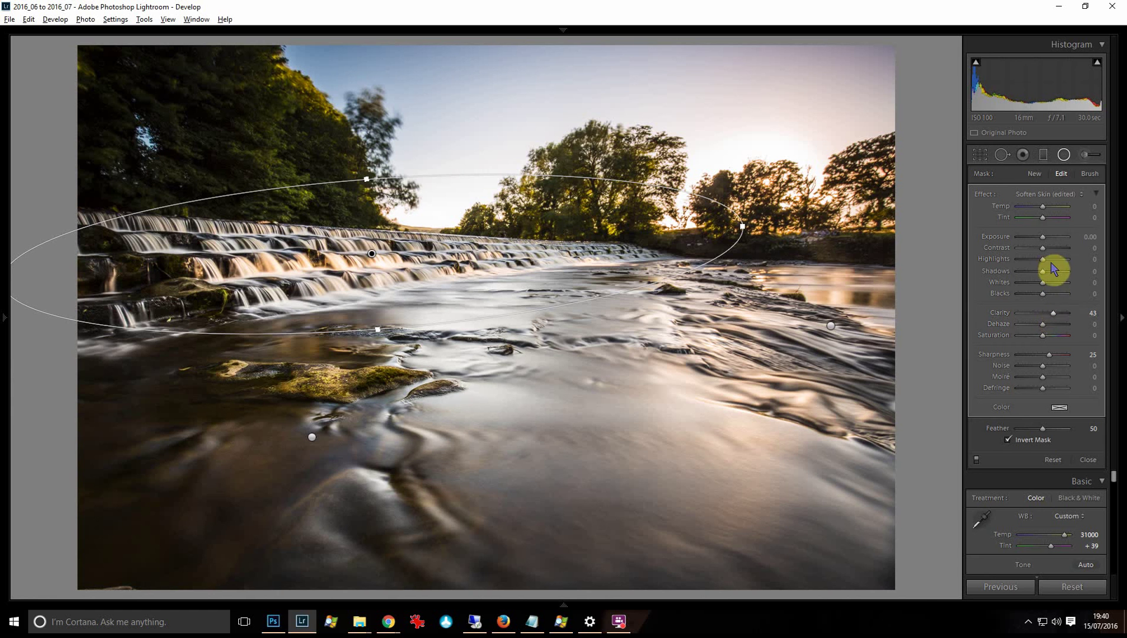
left_click_drag(1051, 271, 1054, 273)
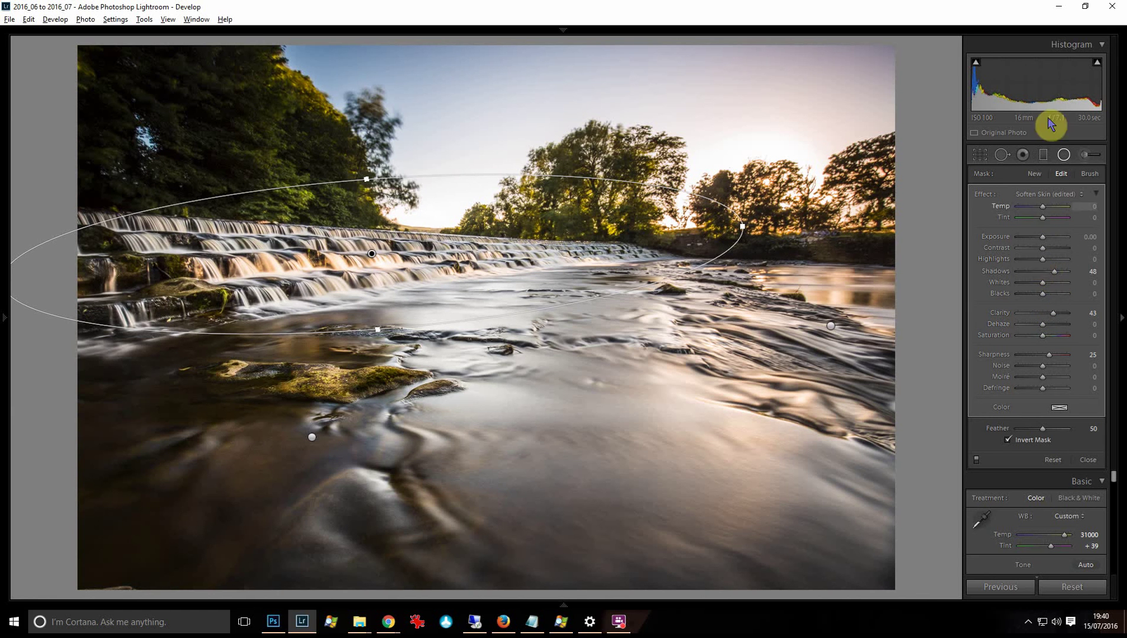
left_click(1095, 70)
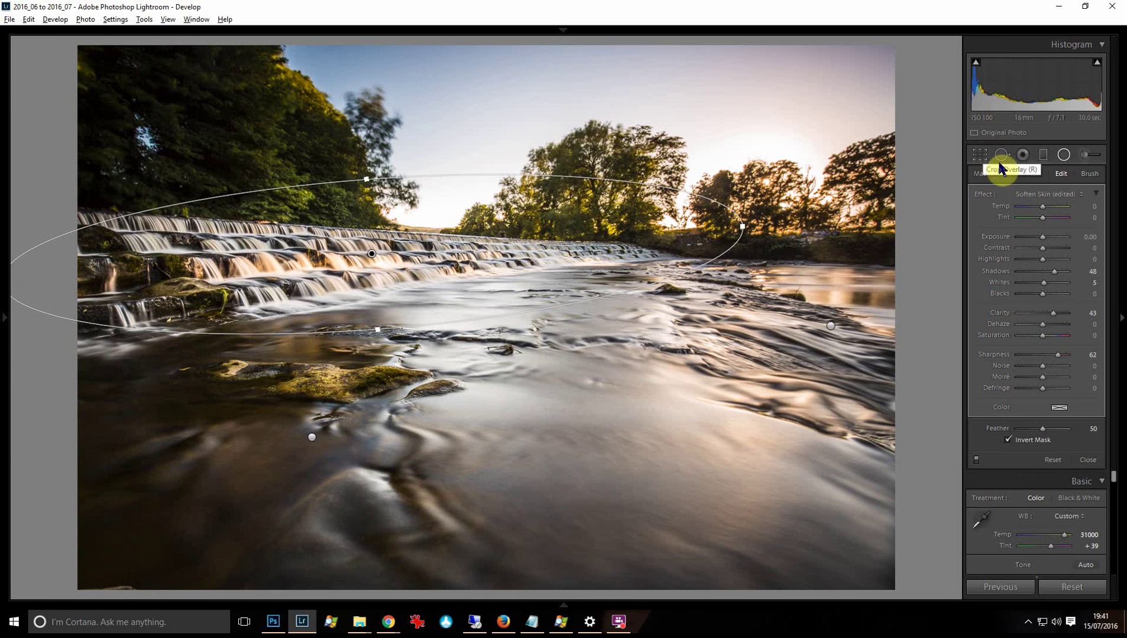
left_click(976, 460)
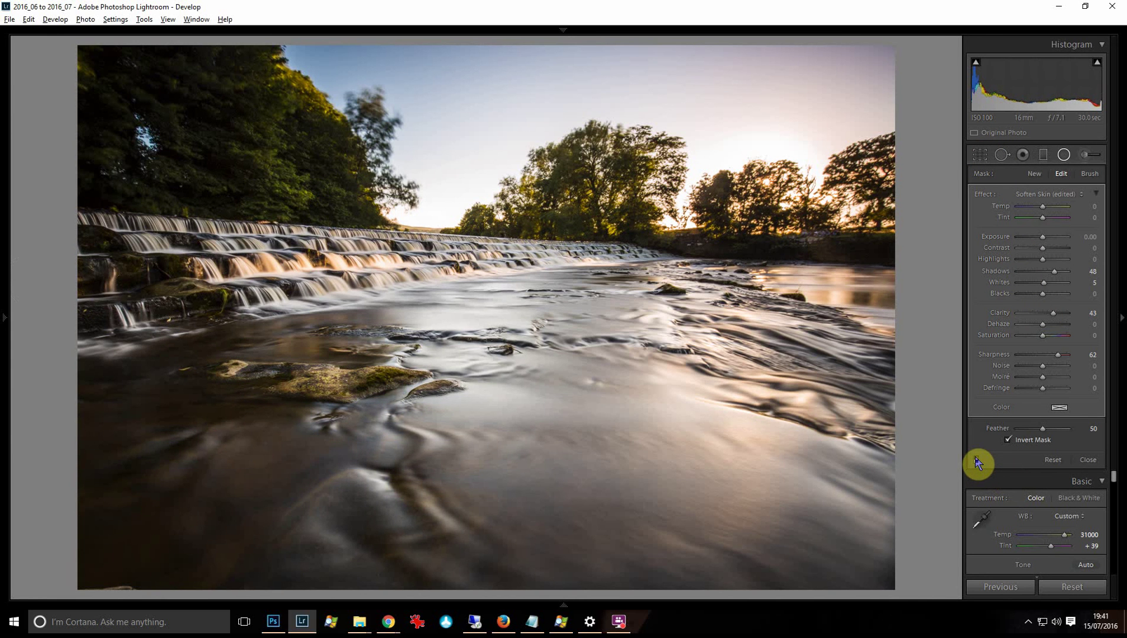
left_click(977, 459)
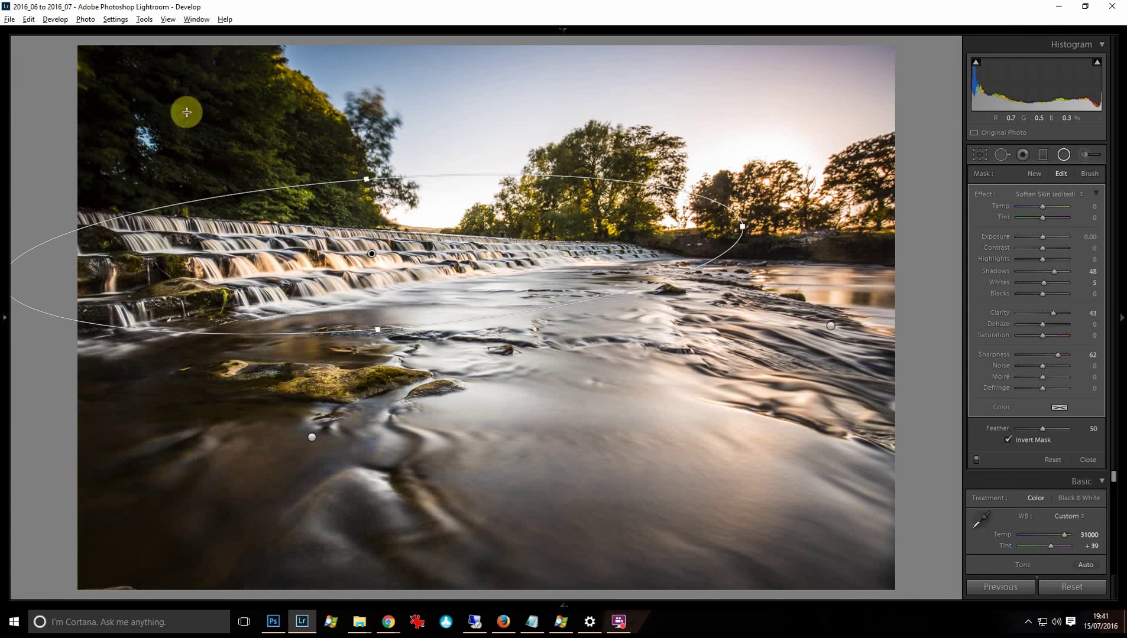
- Add a top-left trees radial filter with Clarity 19 and Shadows 74, then outline the mossy rock
mouse_move(201, 140)
left_mouse_down()
mouse_move(208, 52)
mouse_move(339, 8)
mouse_move(397, 2)
left_mouse_up()
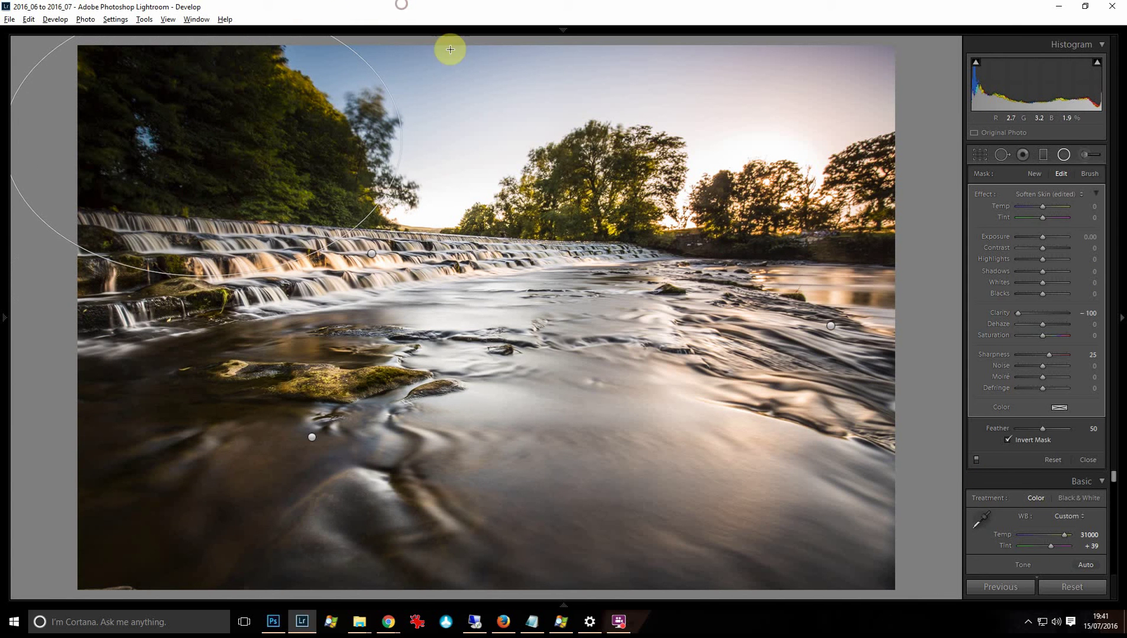
left_click(1047, 314)
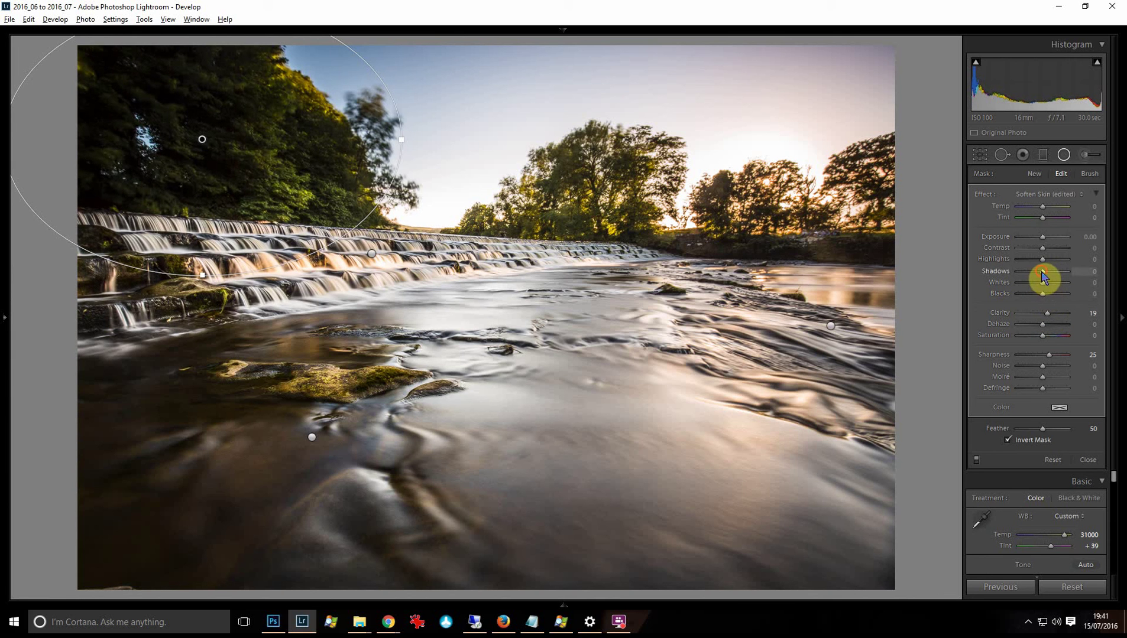
left_click_drag(1043, 276, 1052, 277)
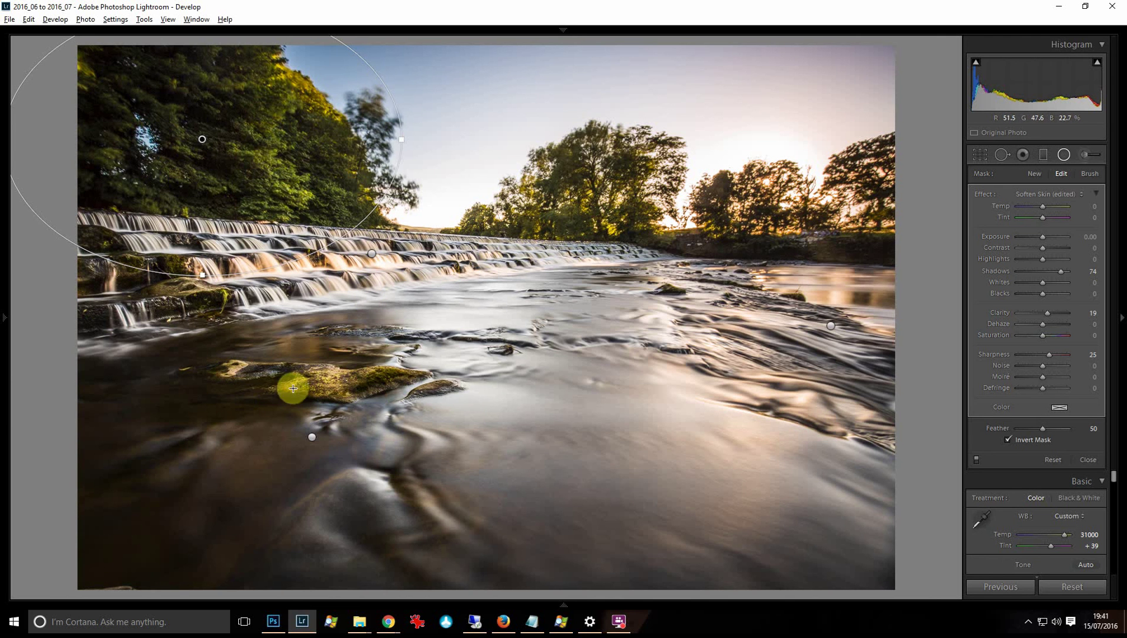
left_click_drag(286, 382, 455, 431)
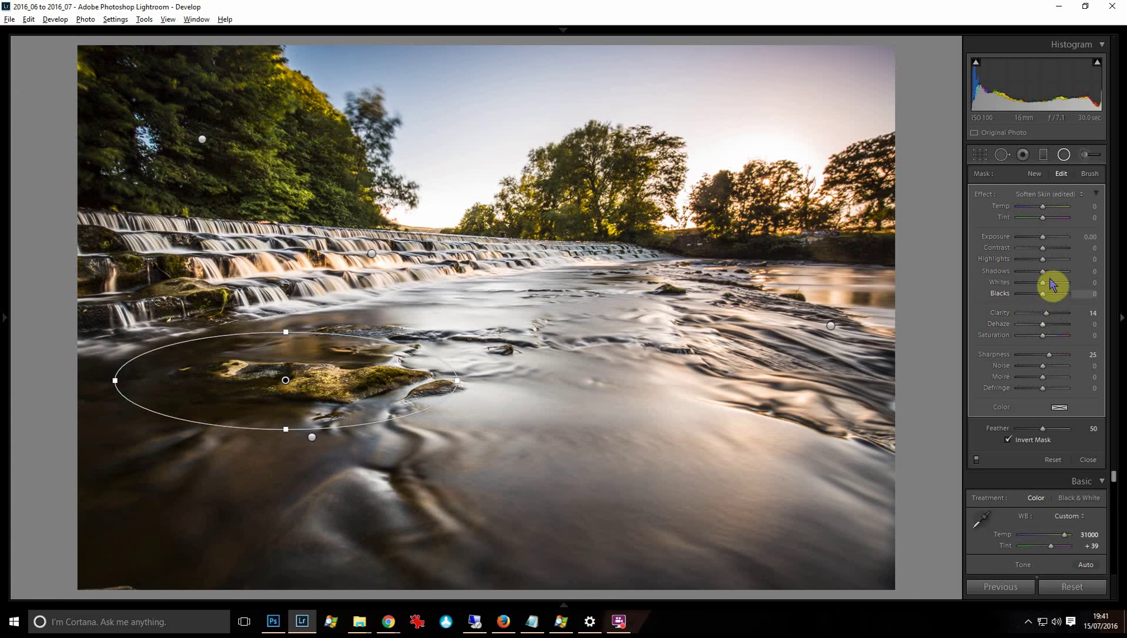
- Raise the mossy-rock filter's Whites to 45
left_click_drag(1051, 288, 1053, 288)
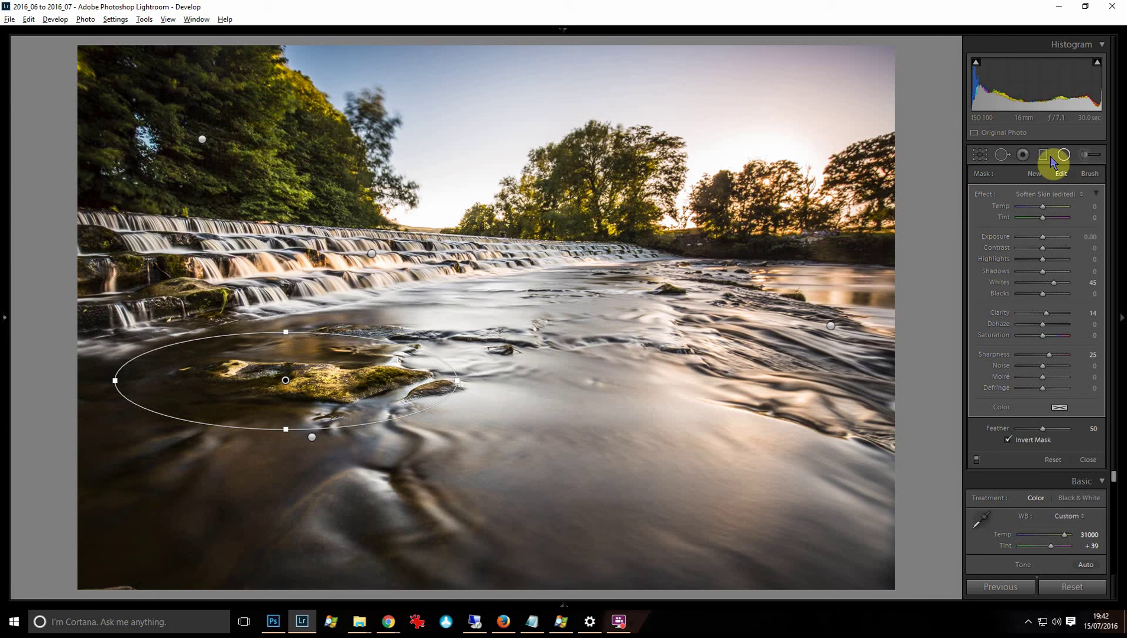
- Draw a graduated filter down across the sky with Clarity 0 and Highlights -50
key("m")
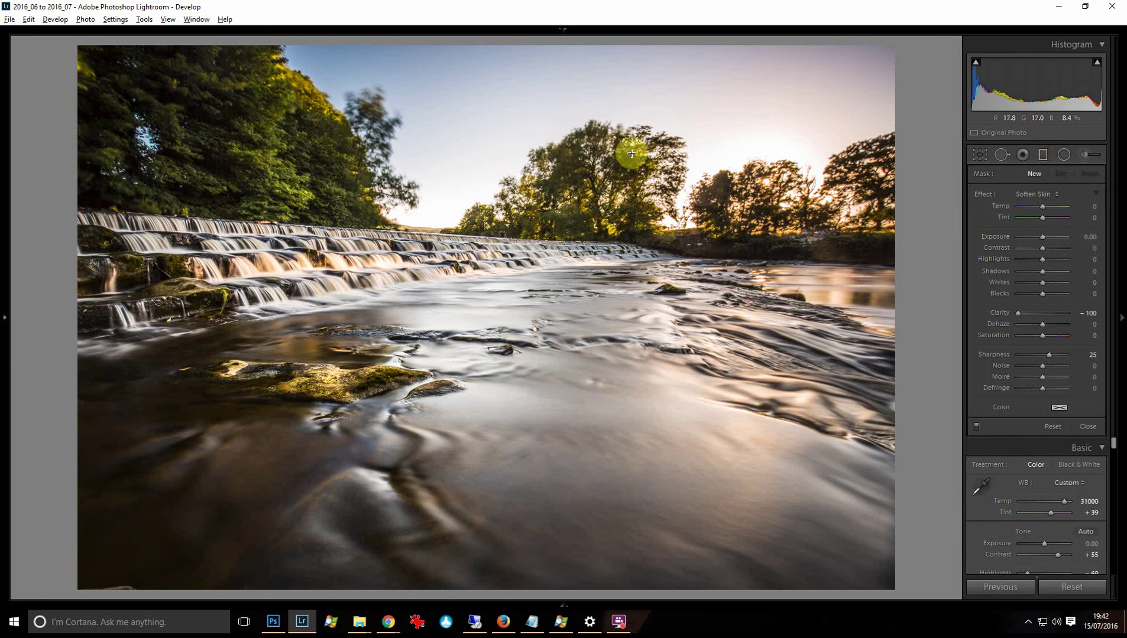
left_click_drag(631, 155, 619, 272)
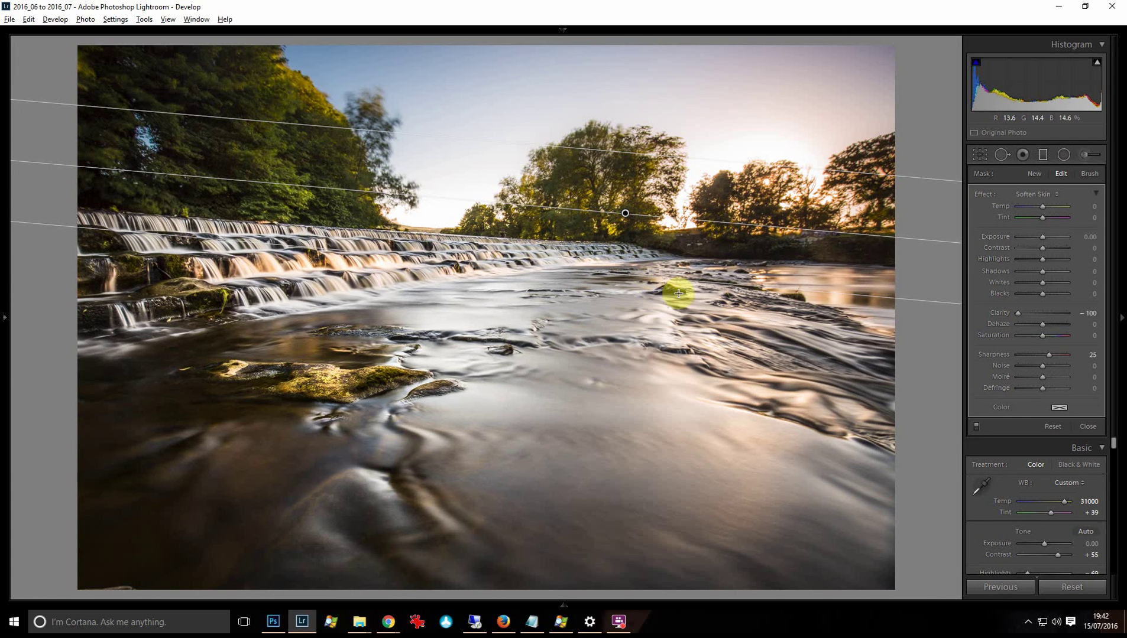
left_click(1043, 315)
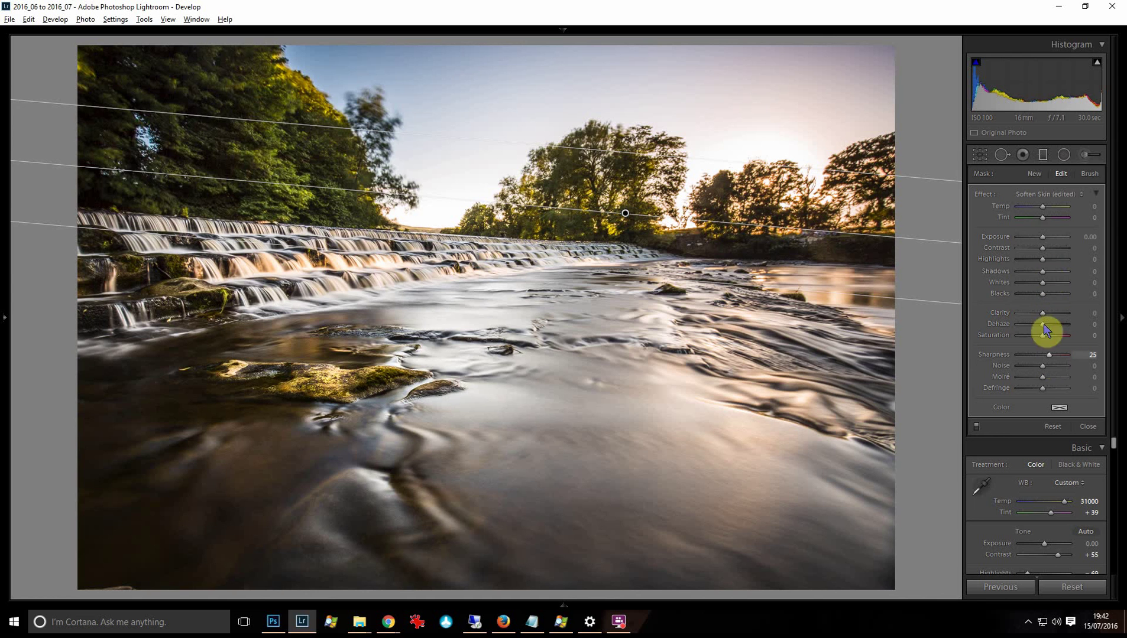
left_click(1033, 259)
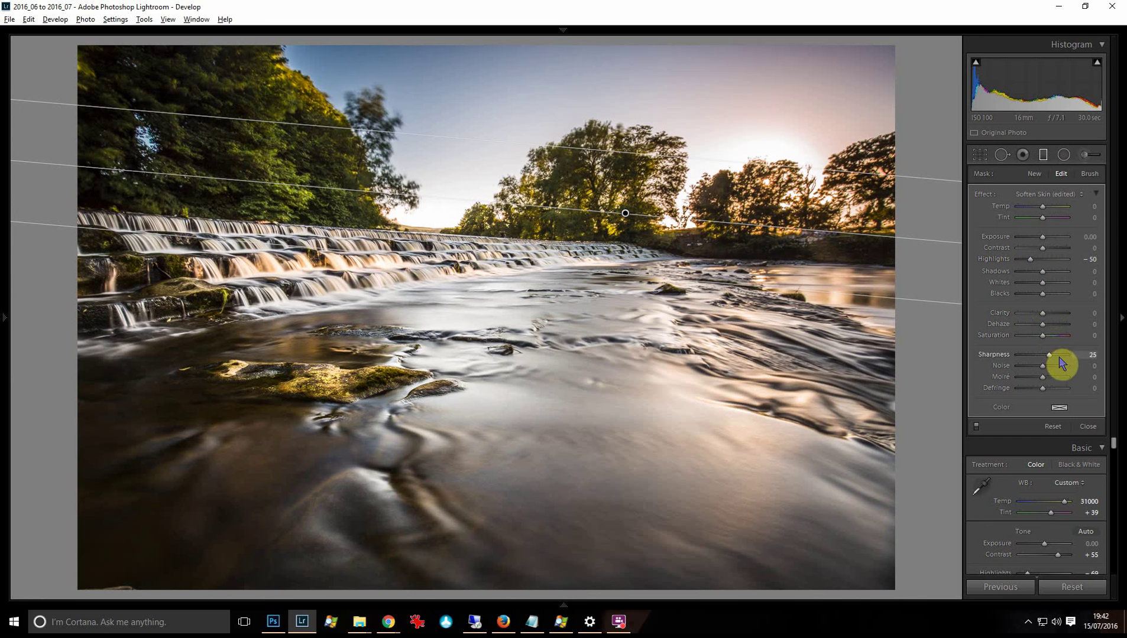
- Set the sky gradient's Saturation to 14 and Temp to a slight warming of 12
left_click(1053, 336)
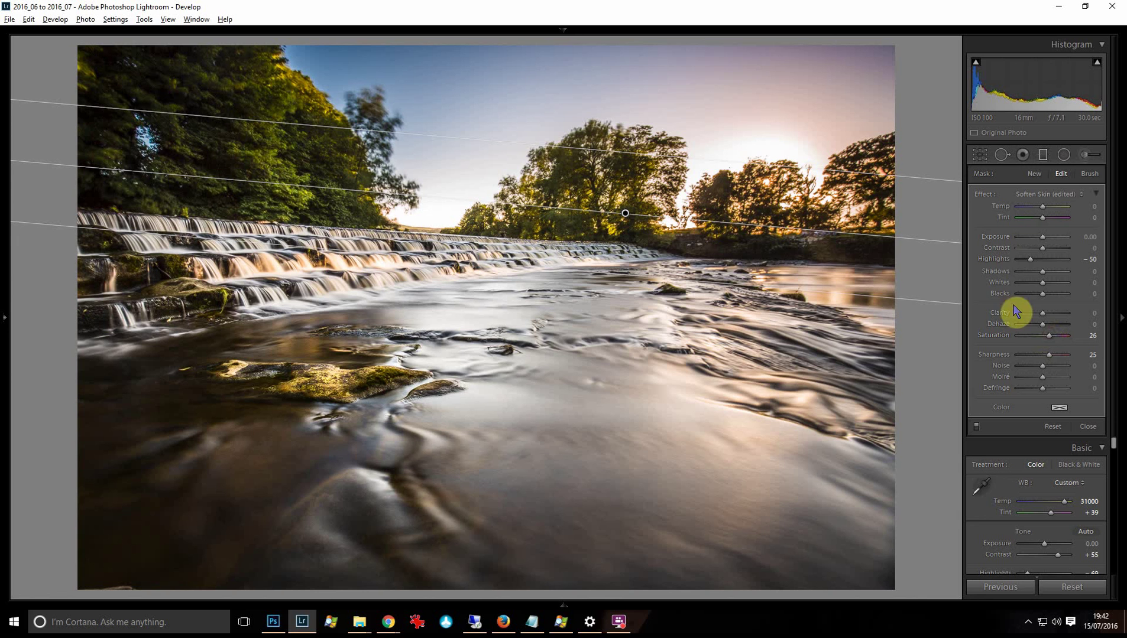
left_click(1045, 339)
left_click_drag(1068, 208, 1061, 207)
left_click_drag(1044, 209, 1042, 213)
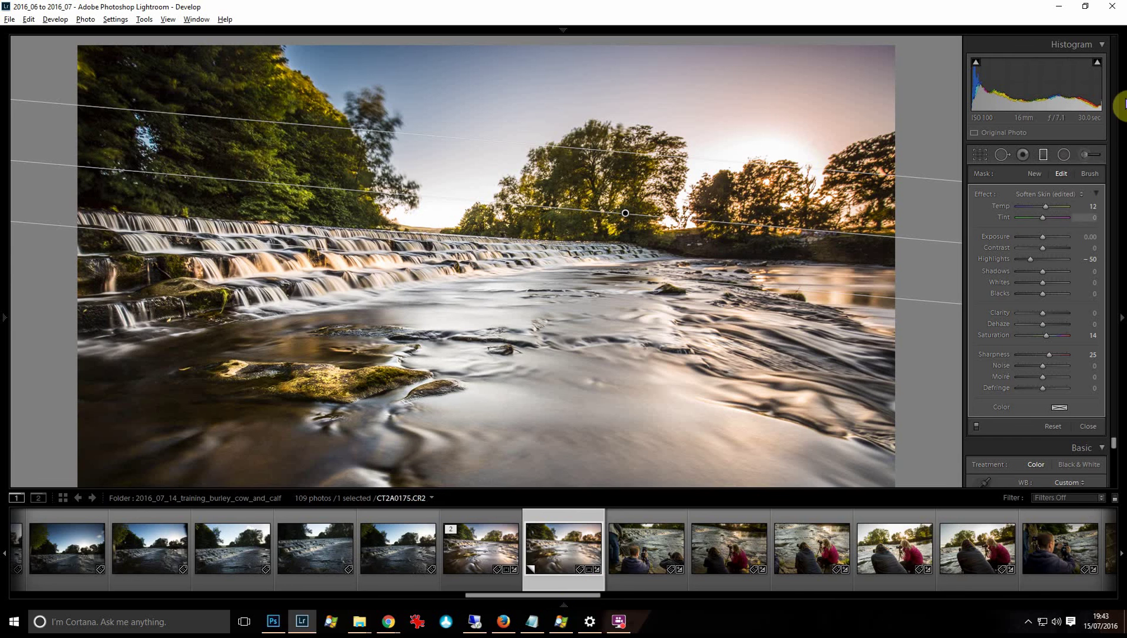
- With the Radial Filter tool active, view the CT2A0174.CR2 master, then return to Copy 1
left_click(1063, 157)
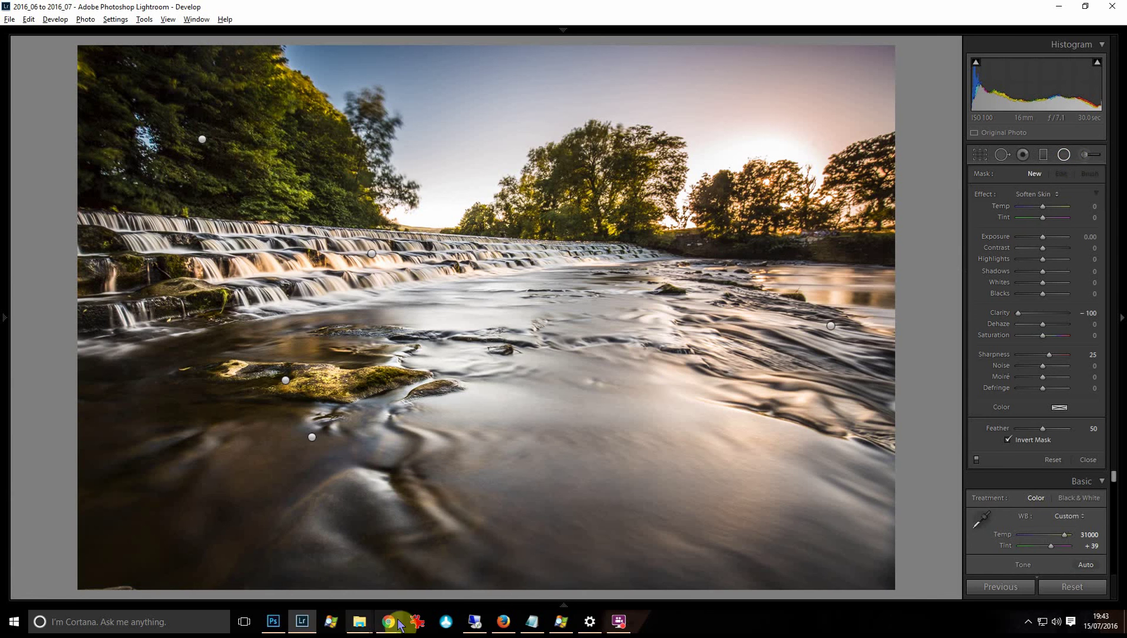
mouse_move(531, 596)
left_click(480, 588)
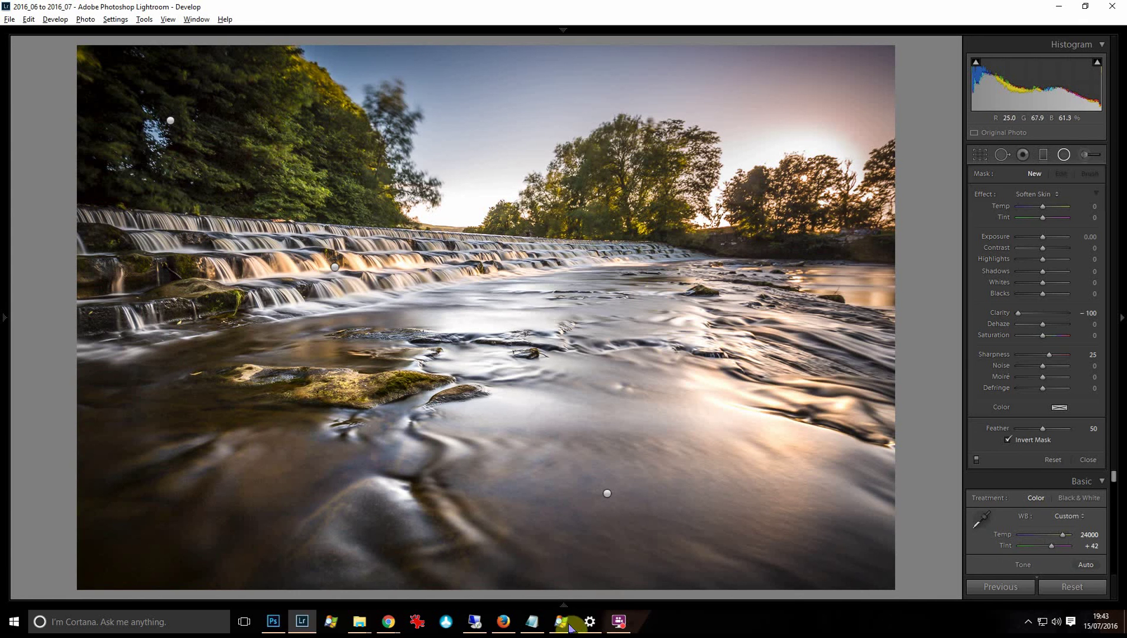
mouse_move(563, 606)
left_click(561, 585)
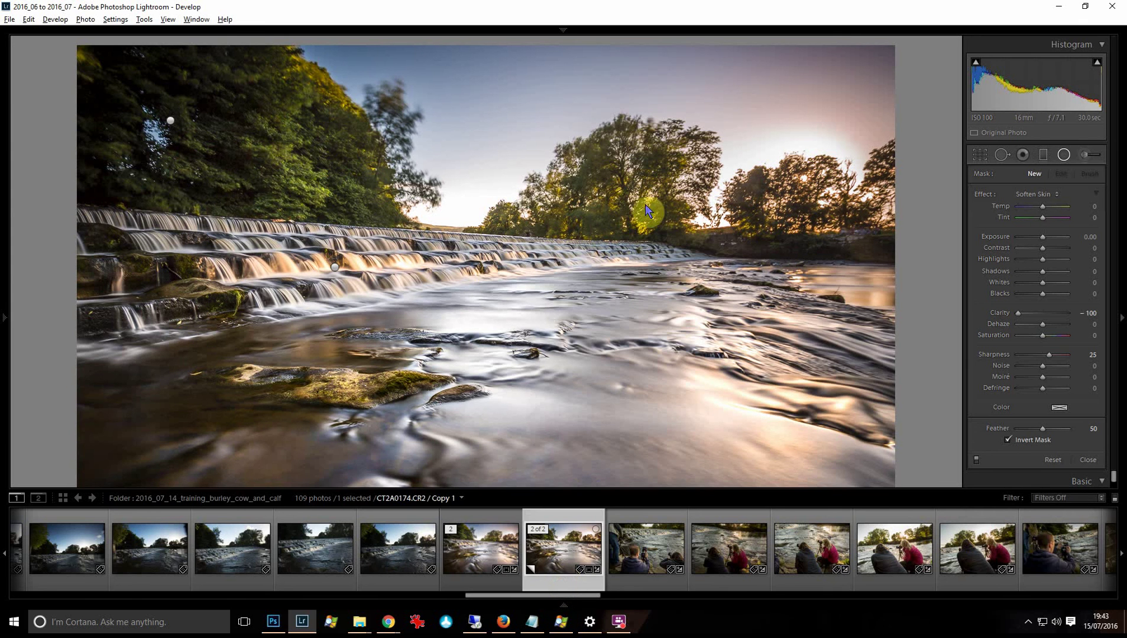